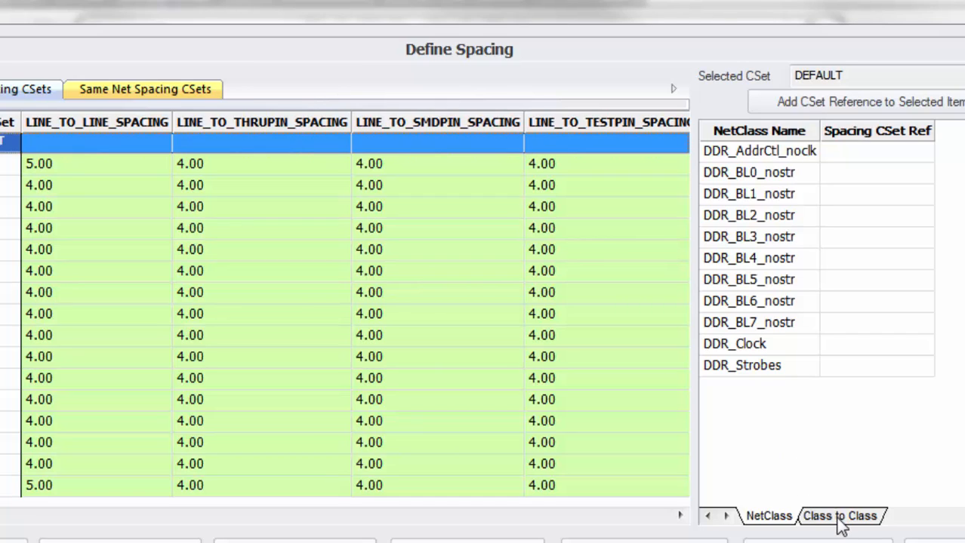
- Define a new spacing CSet named BL_Interbus with initial values taken from DEFAULT
click(766, 519)
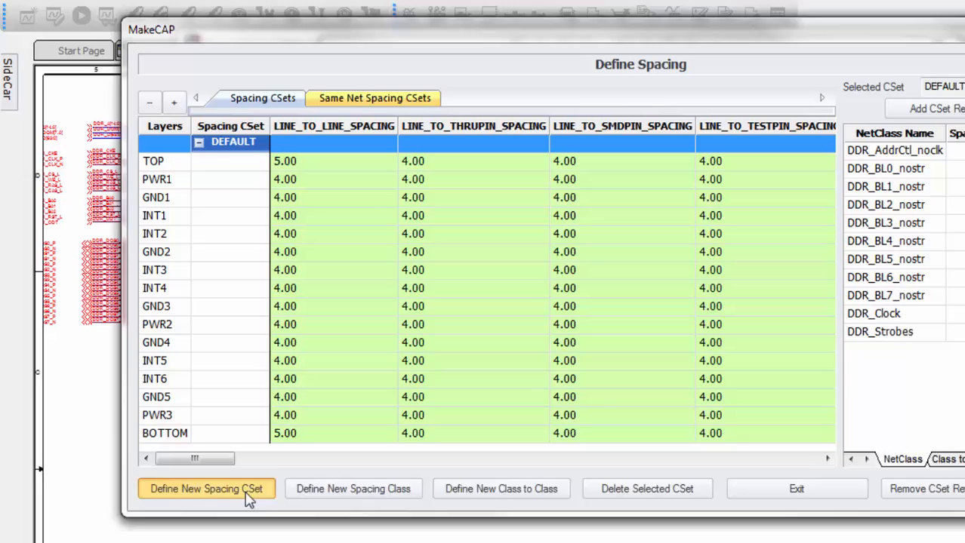
click(191, 439)
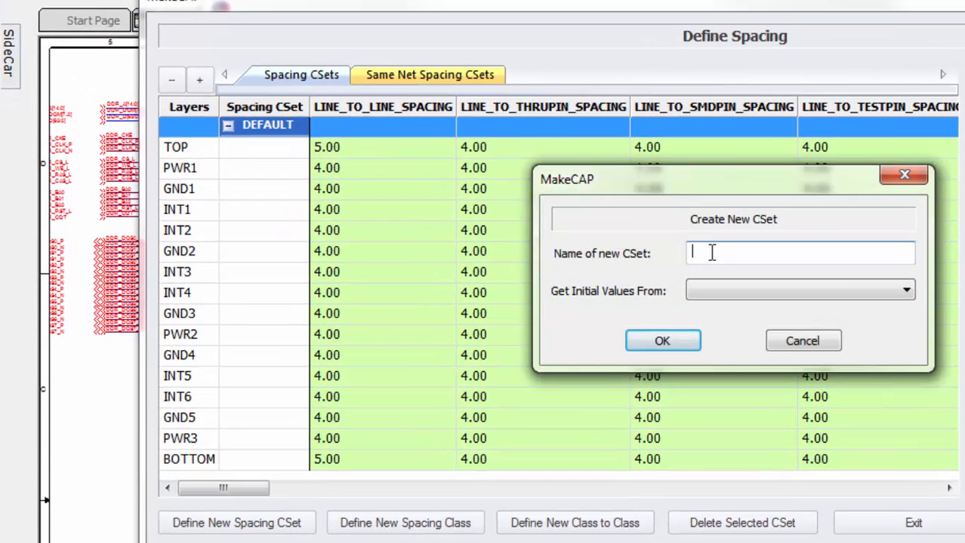
text(BL_Interbus)
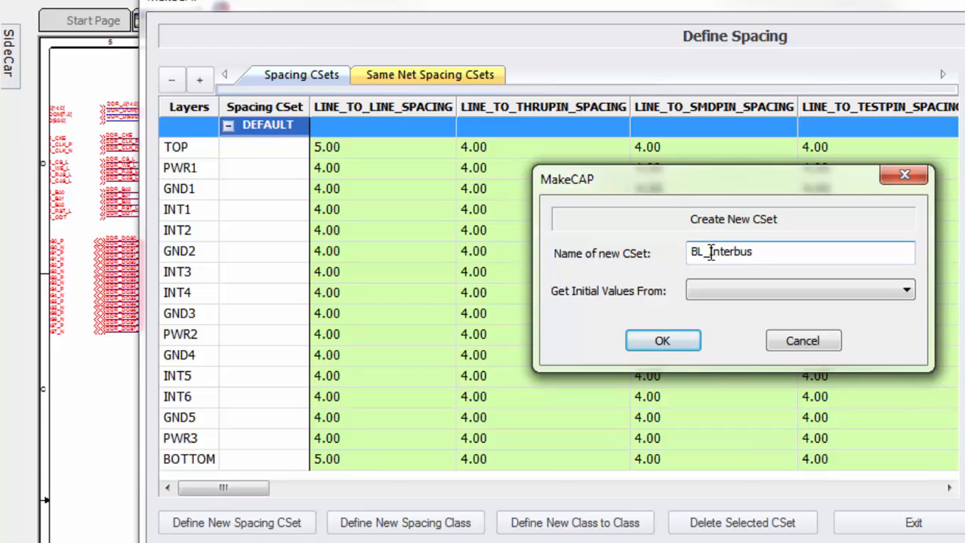
click(905, 292)
click(821, 325)
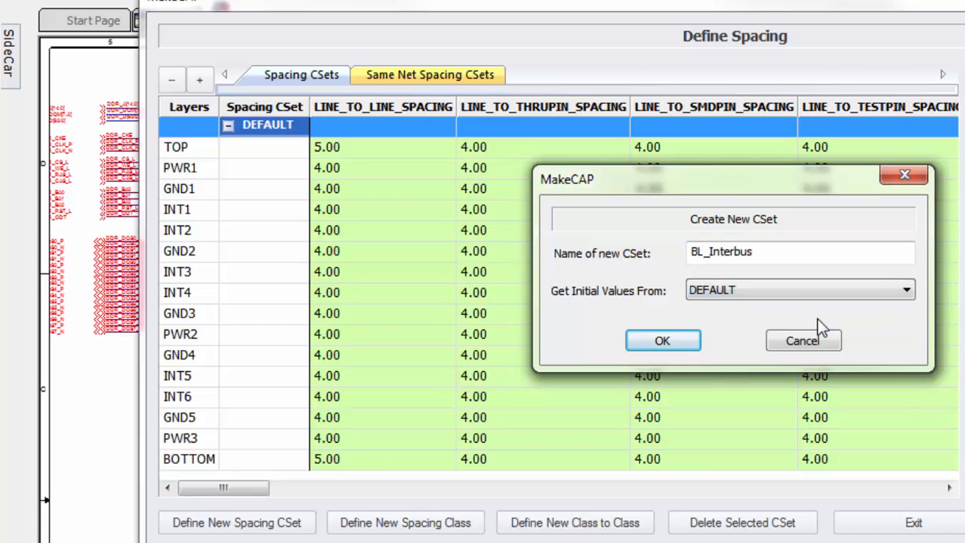
click(686, 338)
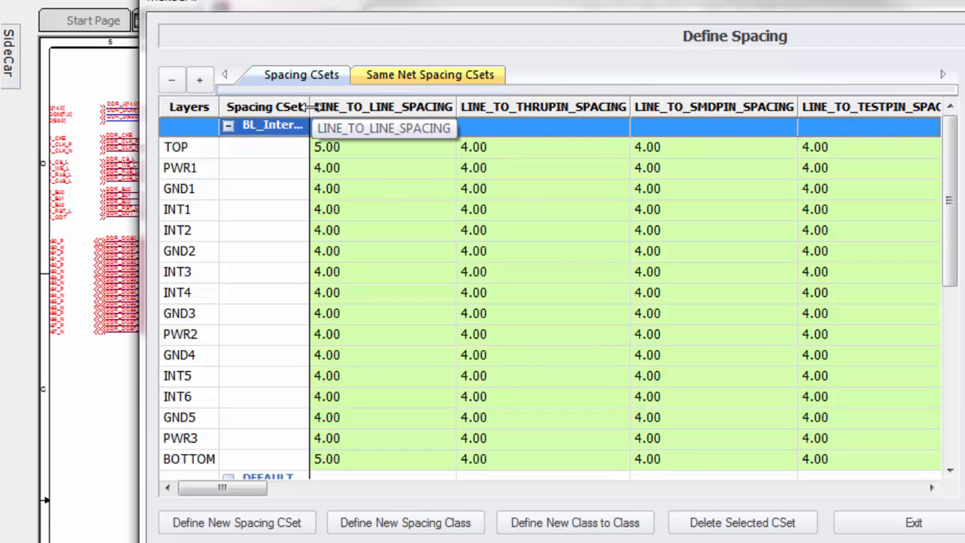
- Set the line-to-line spacing of BL_Interbus to 15 mil on all inner layers from PWR1 to PWR3
drag(312, 108, 378, 105)
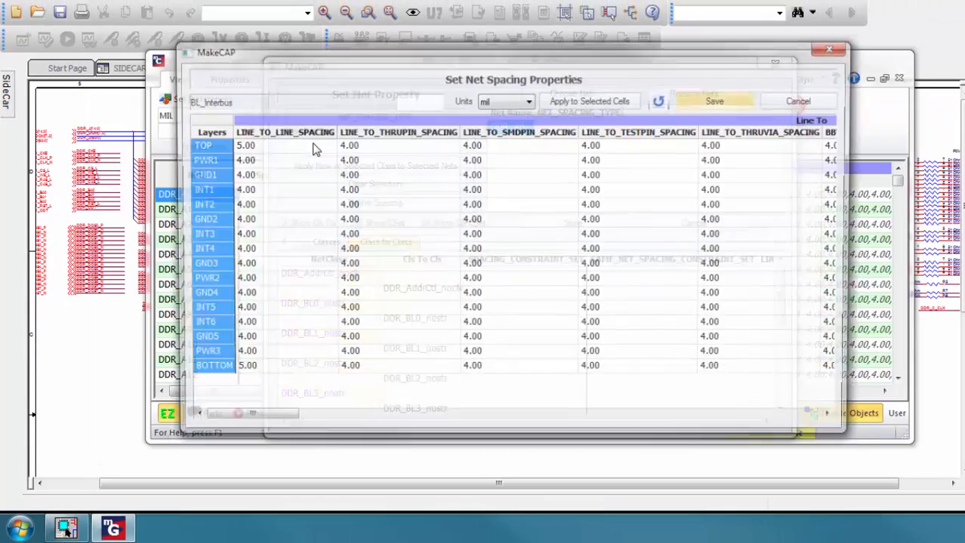
drag(290, 161, 283, 235)
drag(283, 287, 281, 359)
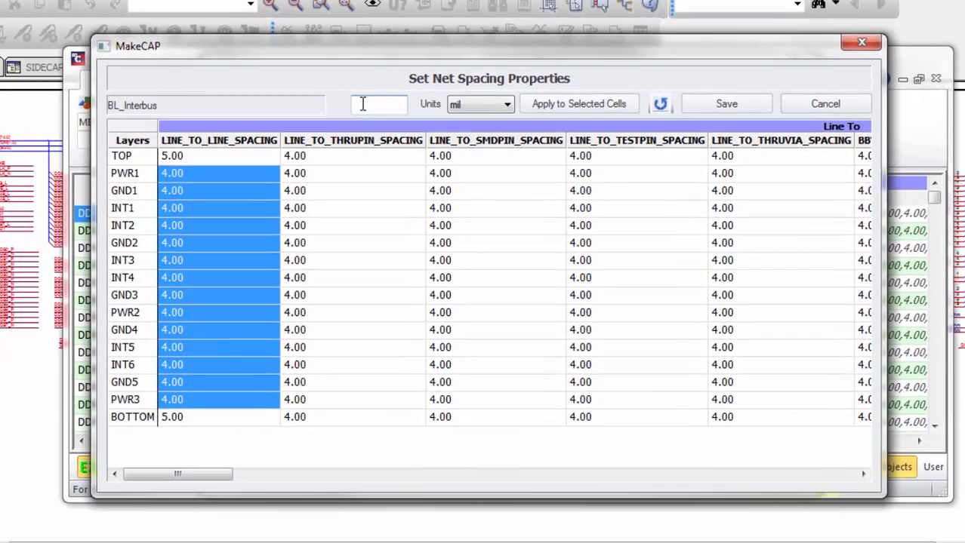
click(362, 105)
text(15)
click(560, 105)
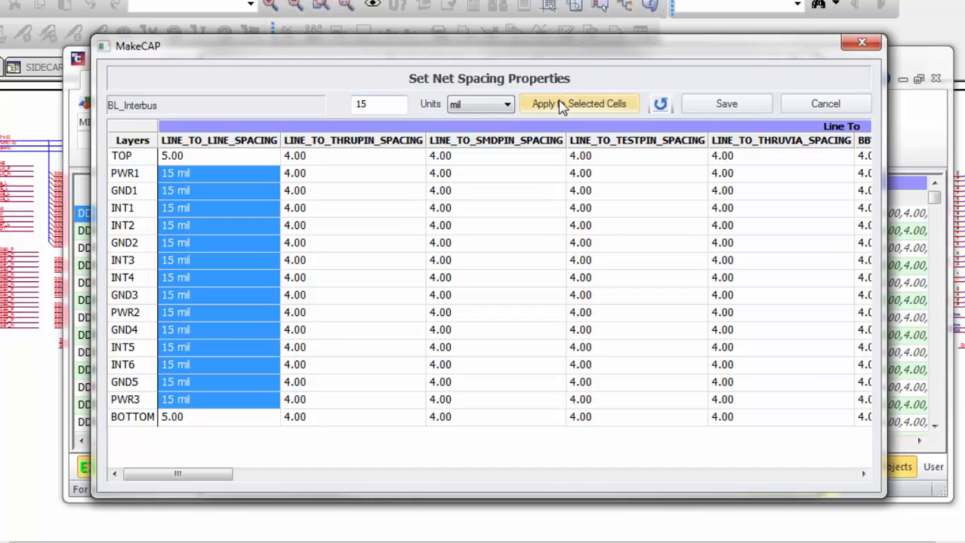
- Set the BL_Interbus line-to-line spacing to 20 mil on the TOP and BOTTOM layers and save the spacing properties
click(243, 157)
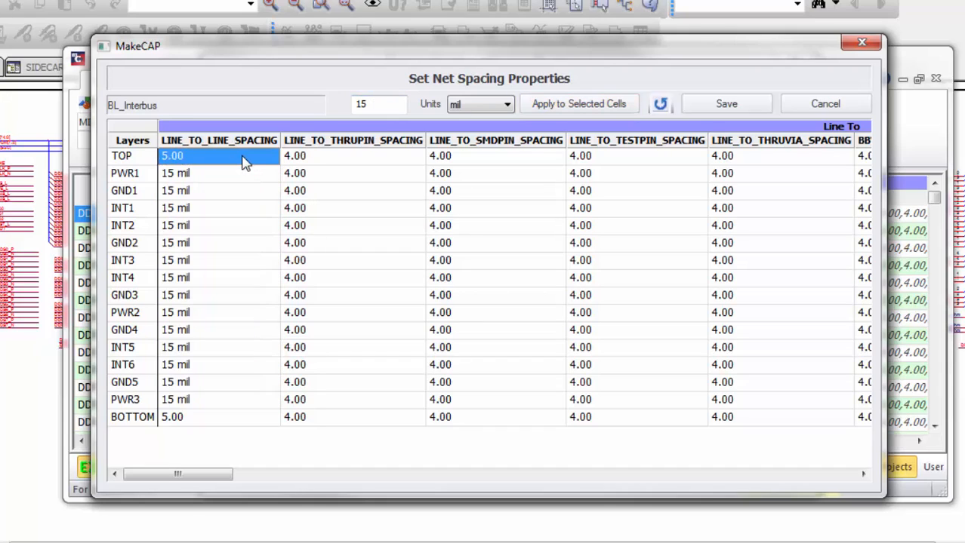
ctrl+click(254, 421)
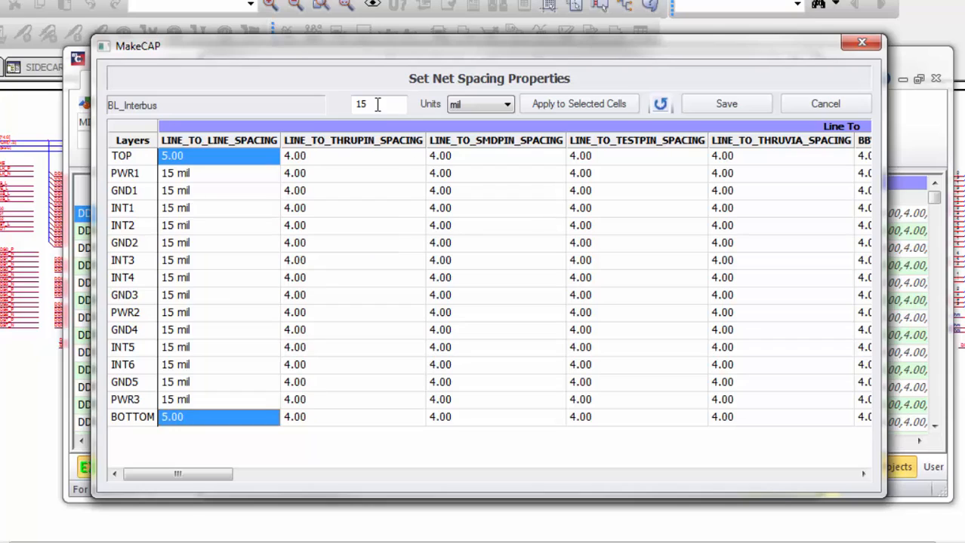
drag(379, 100, 324, 102)
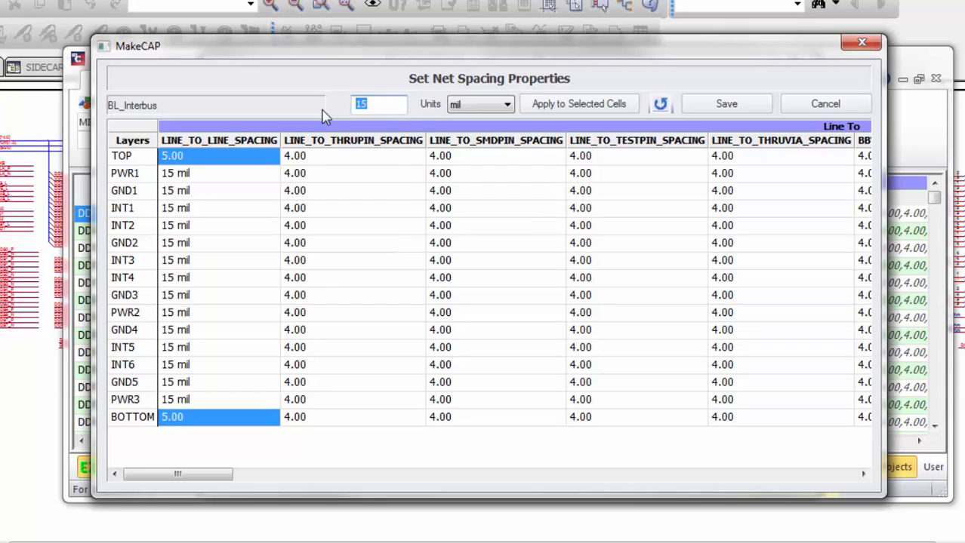
text(20)
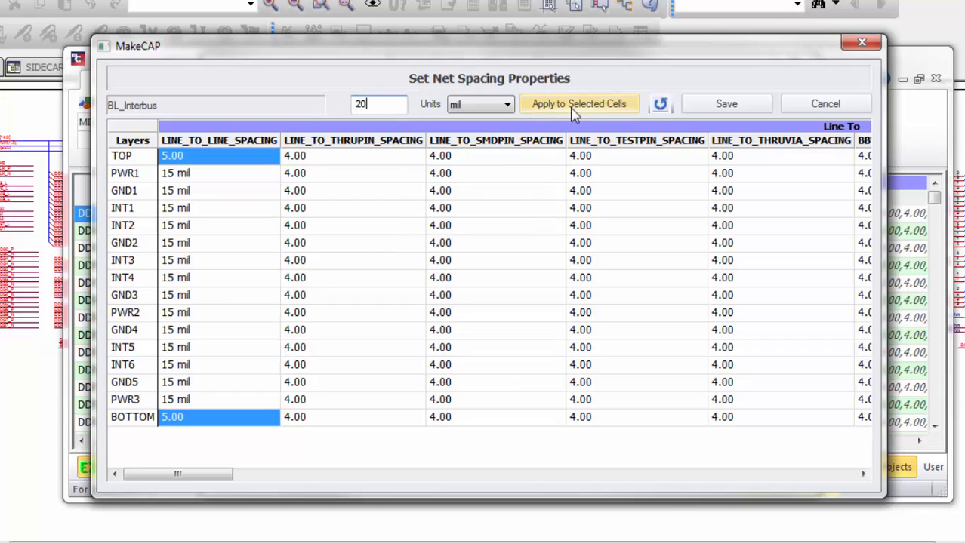
click(575, 105)
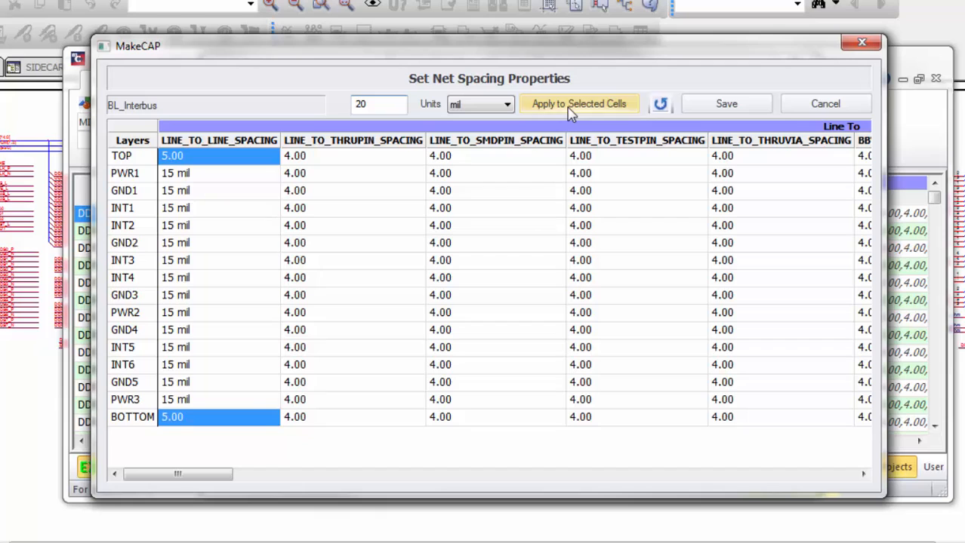
click(715, 107)
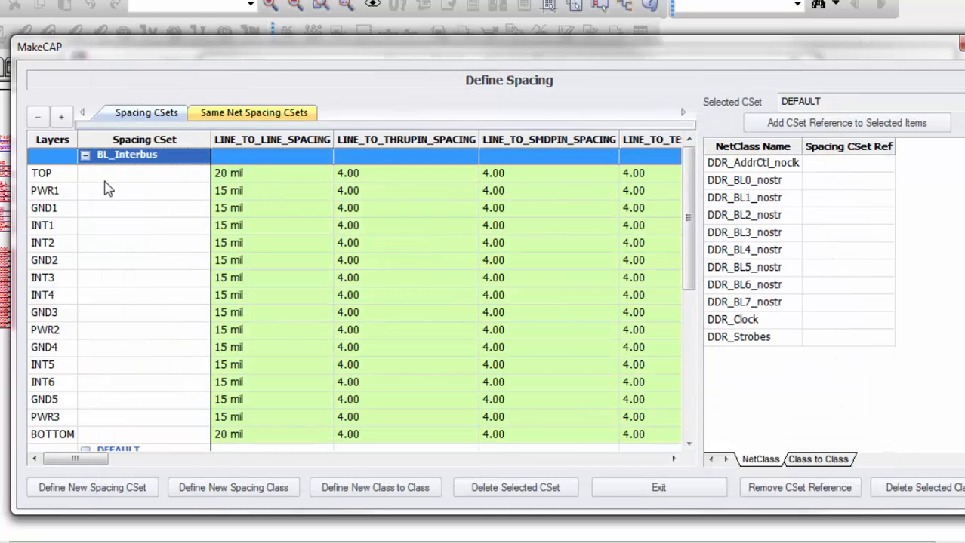
click(85, 156)
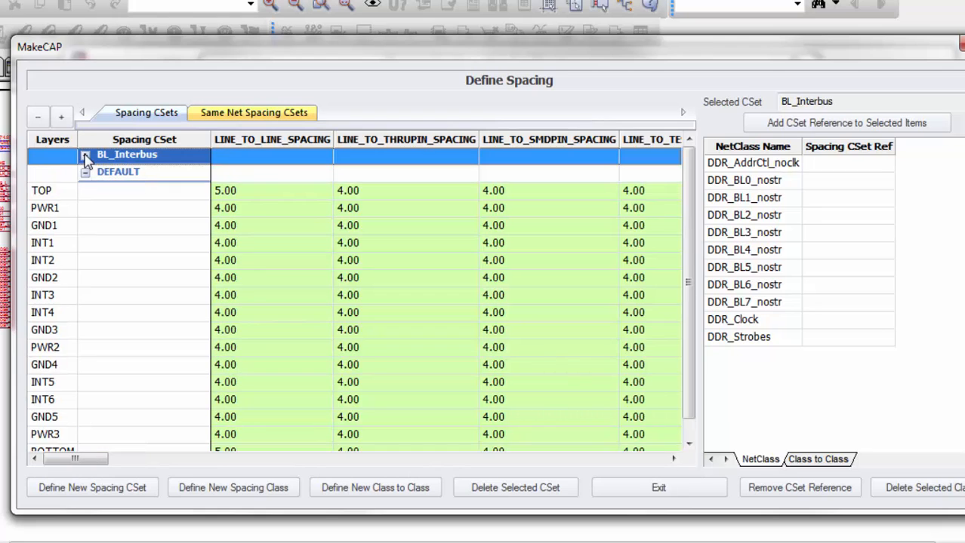
click(85, 173)
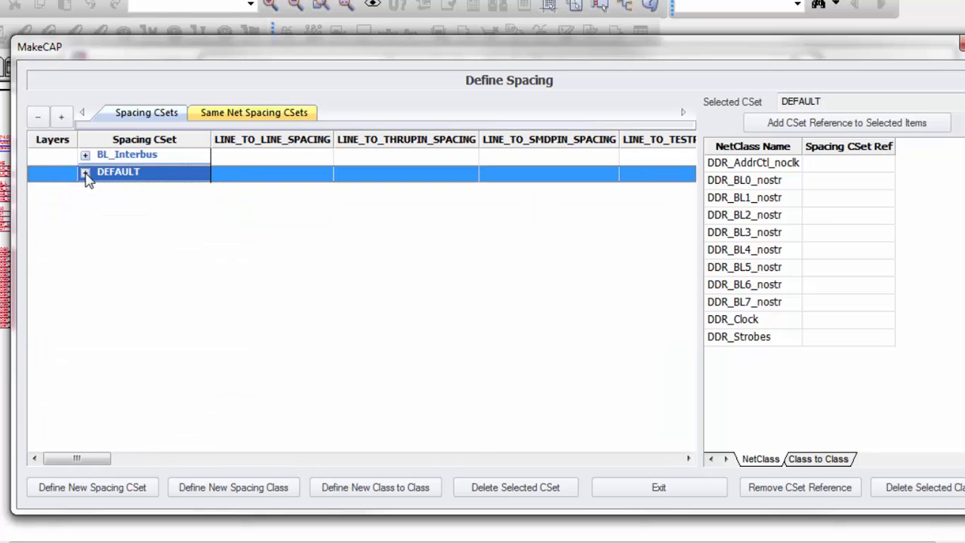
click(85, 173)
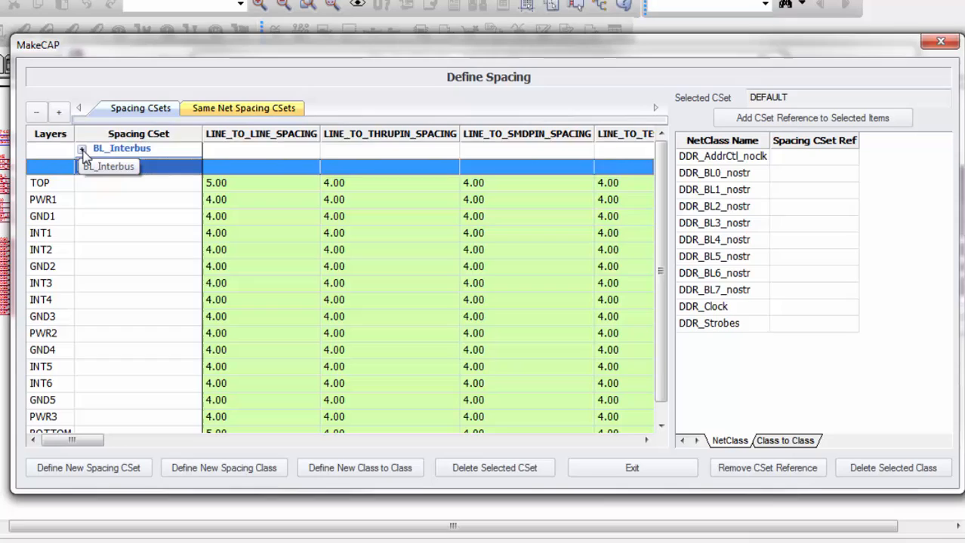
click(83, 152)
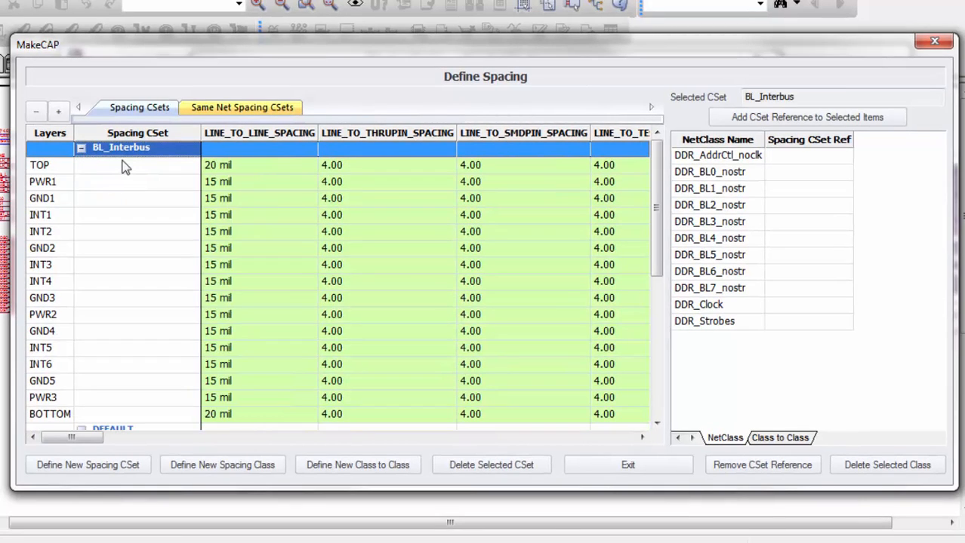
- Define a new spacing CSet named AddrCtl_Interbus with initial values taken from BL_Interbus
click(66, 465)
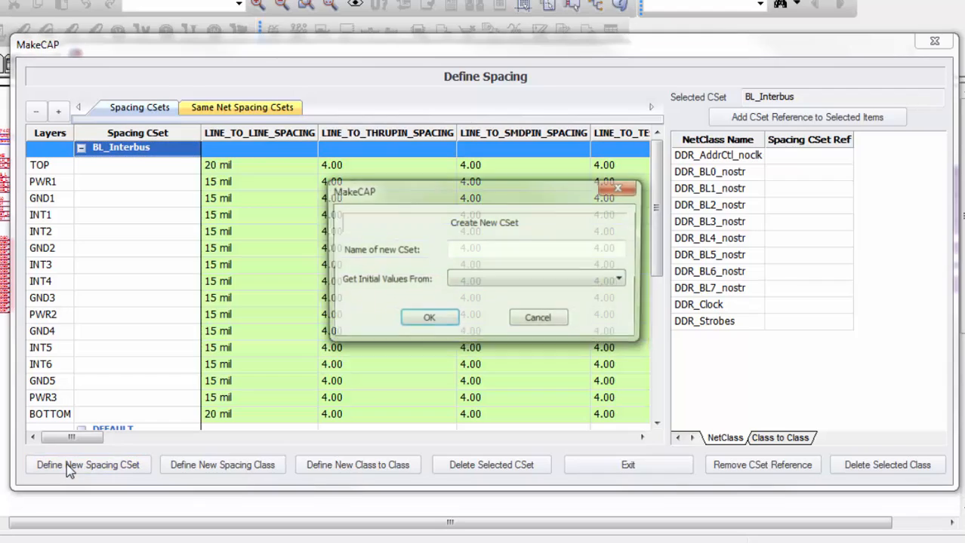
click(474, 251)
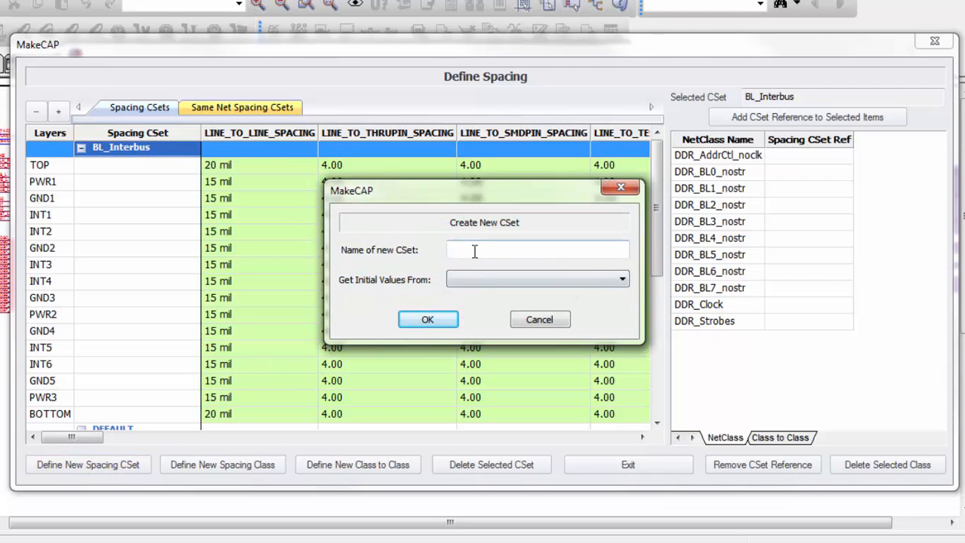
text(AddrCtl_Interbus)
click(621, 280)
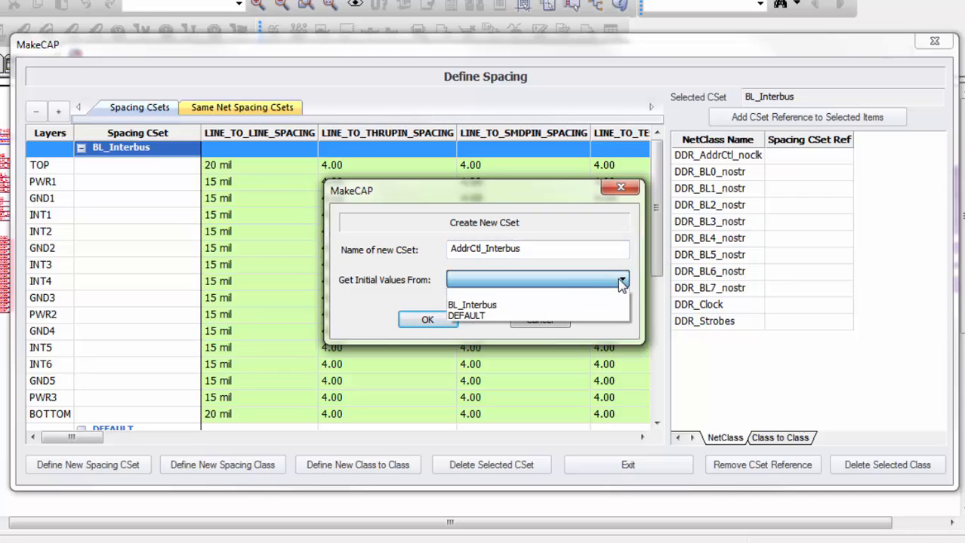
click(577, 306)
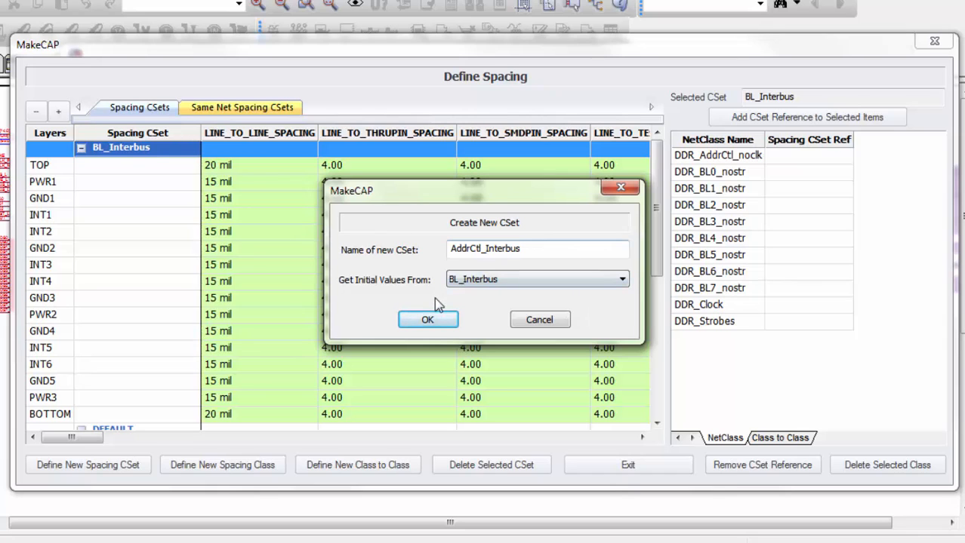
click(427, 321)
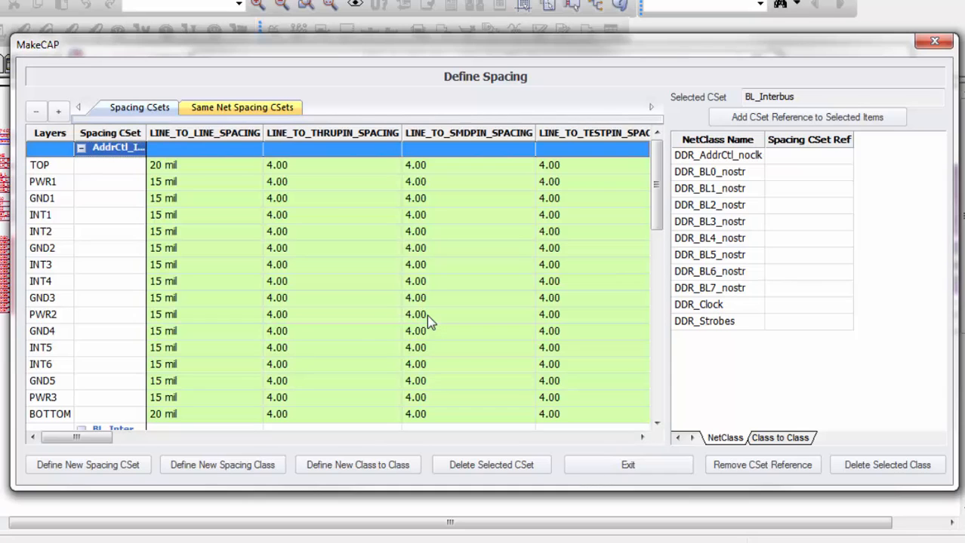
- Define a new spacing CSet named BL_Intrabus with initial values taken from DEFAULT
click(88, 466)
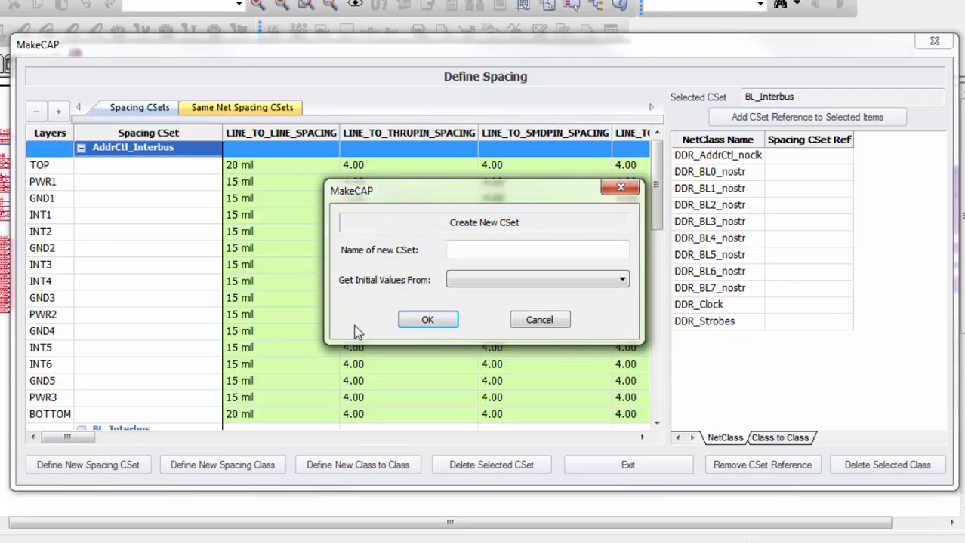
click(490, 249)
text(BL_I)
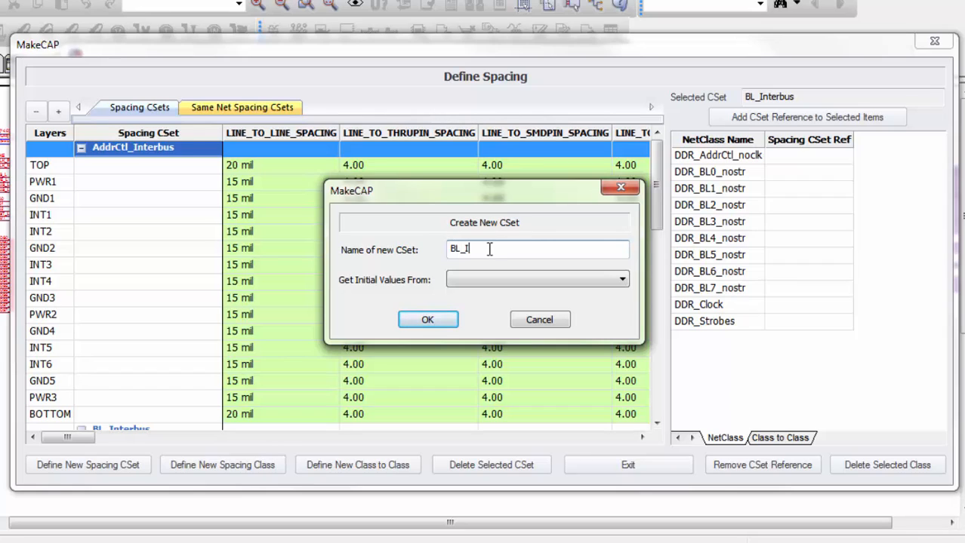
text(ntrabus)
click(622, 281)
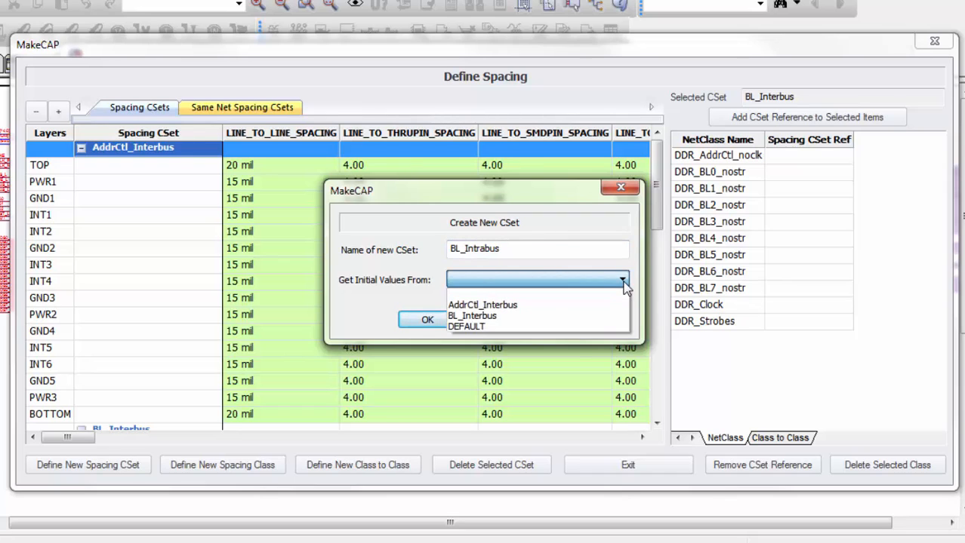
click(589, 326)
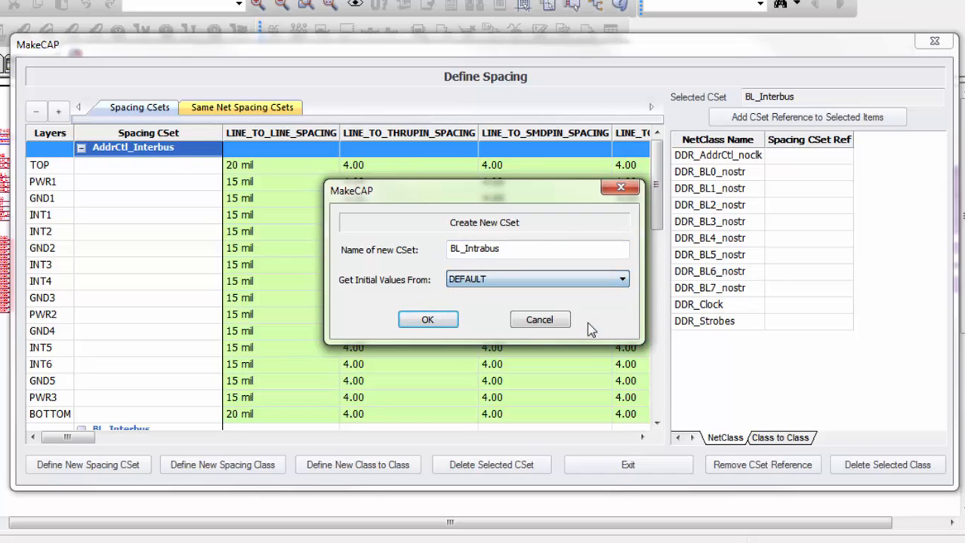
click(427, 320)
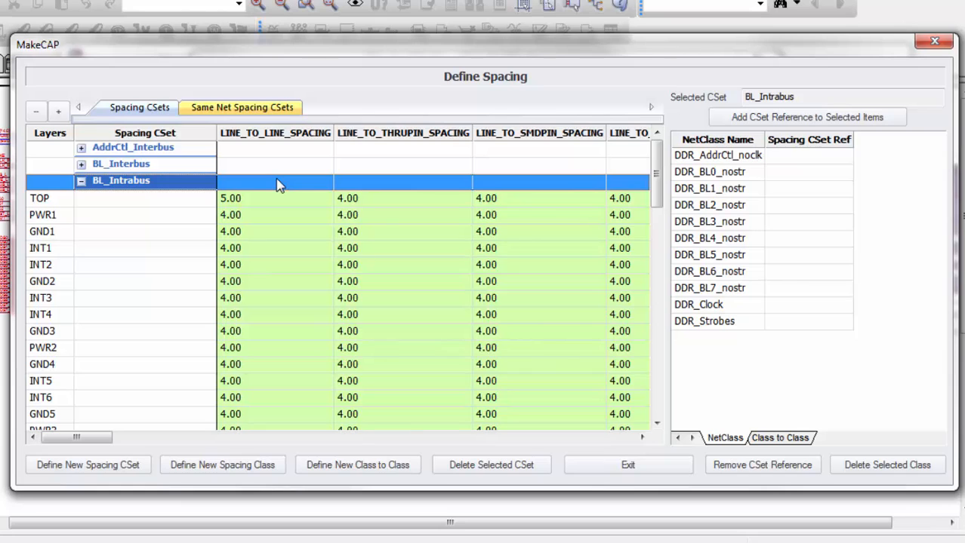
- Set the line-to-line spacing of BL_Intrabus to 8 mil on all inner layers from PWR1 to PWR3
double_click(276, 185)
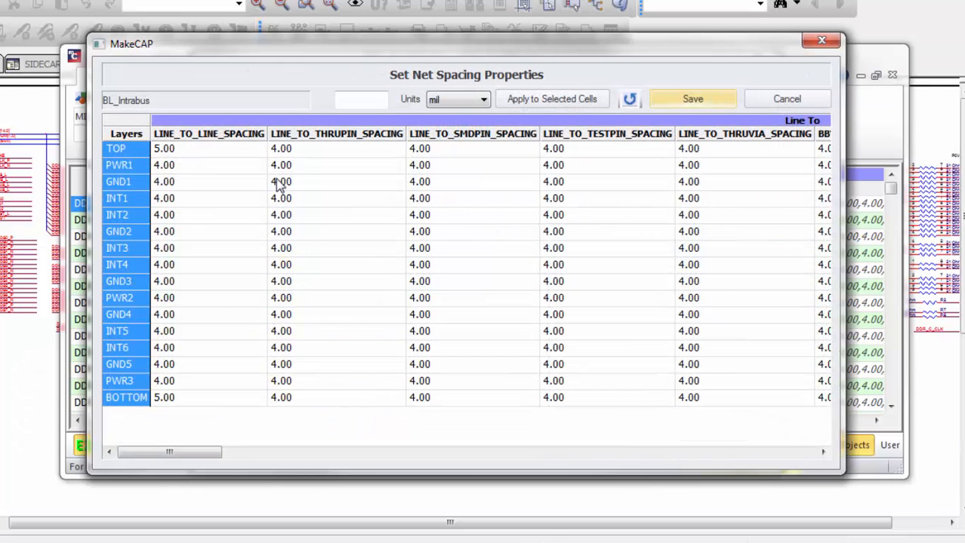
click(191, 172)
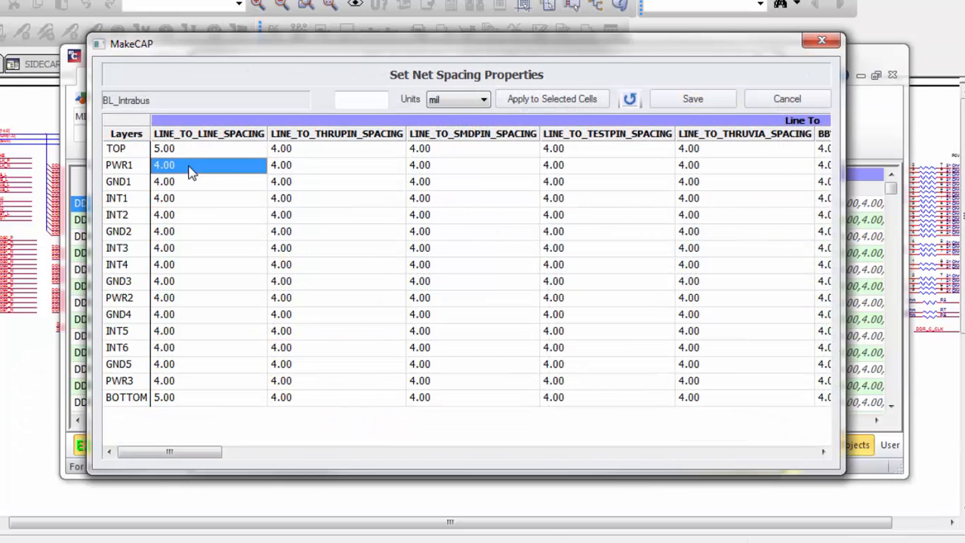
drag(191, 172, 182, 379)
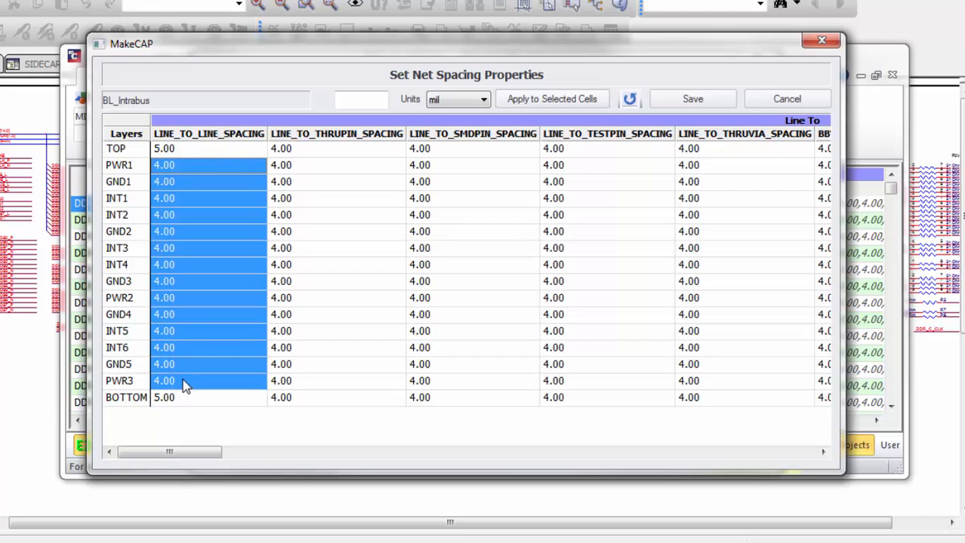
click(355, 101)
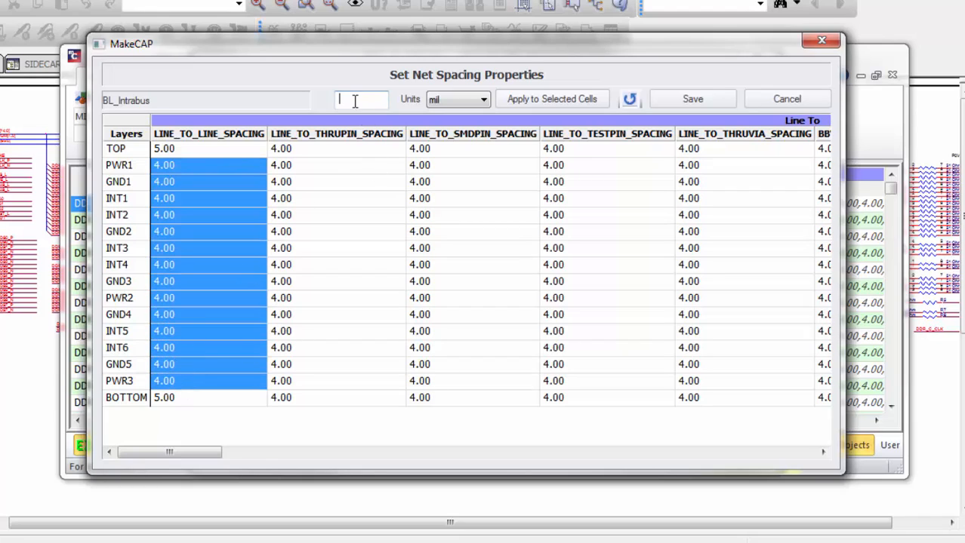
text(8)
click(536, 104)
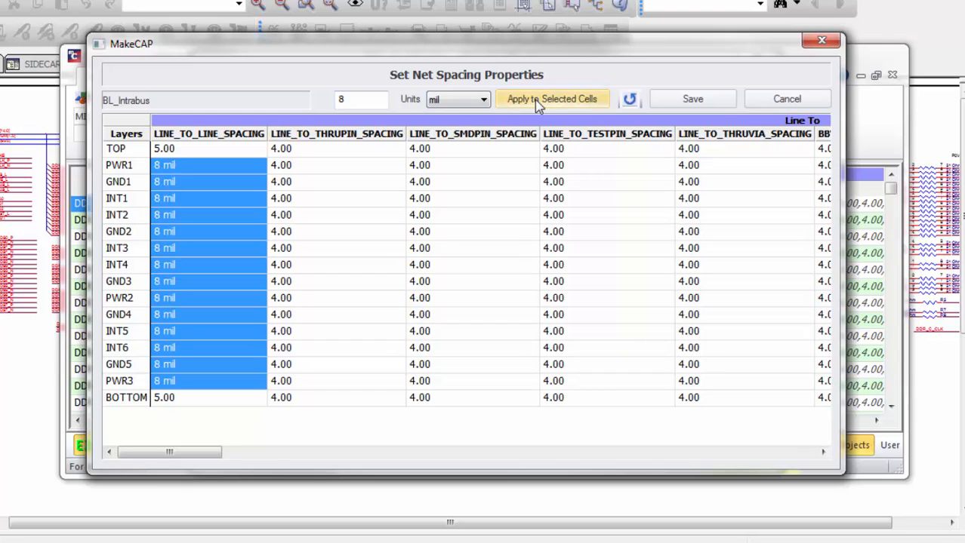
- Set the BL_Intrabus line-to-line spacing to 12 mil on the TOP and BOTTOM layers and save the spacing properties
click(208, 151)
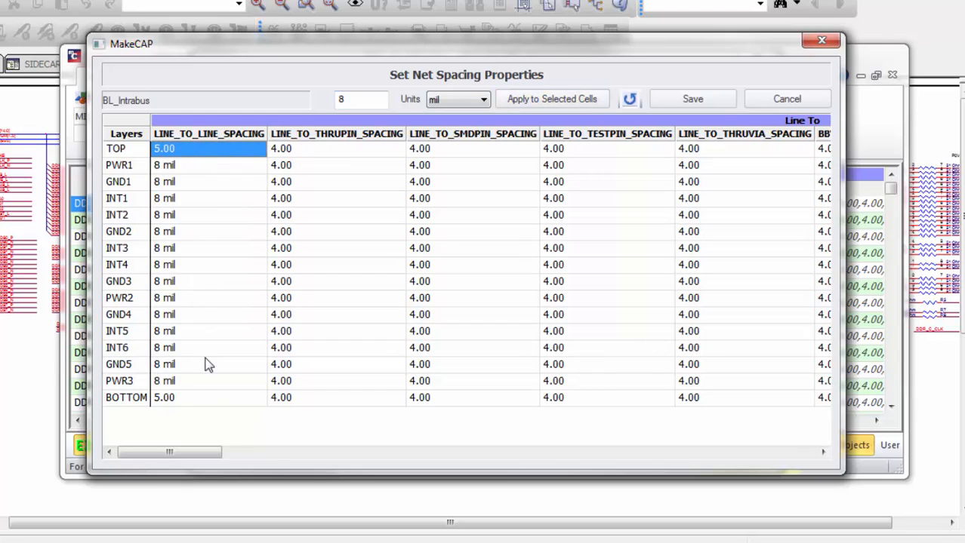
ctrl+click(208, 398)
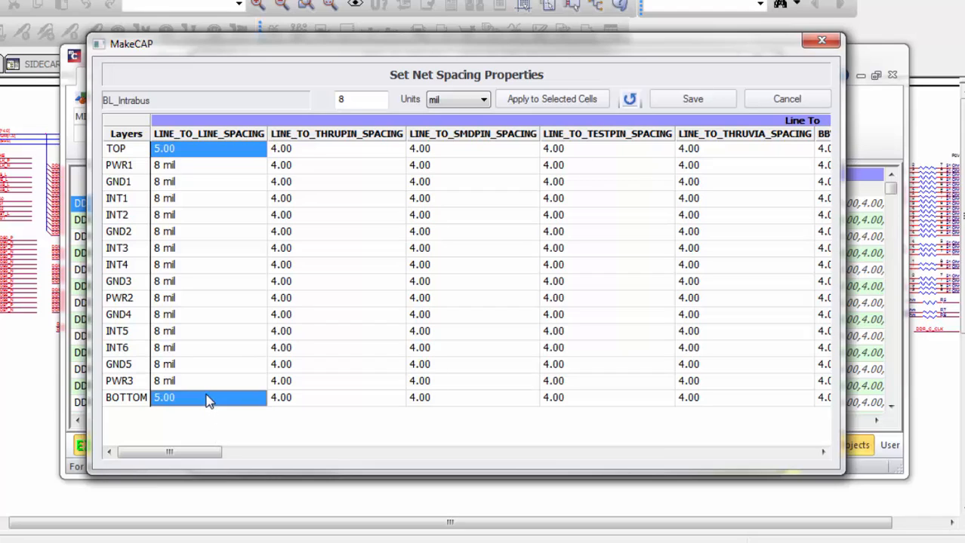
double_click(351, 101)
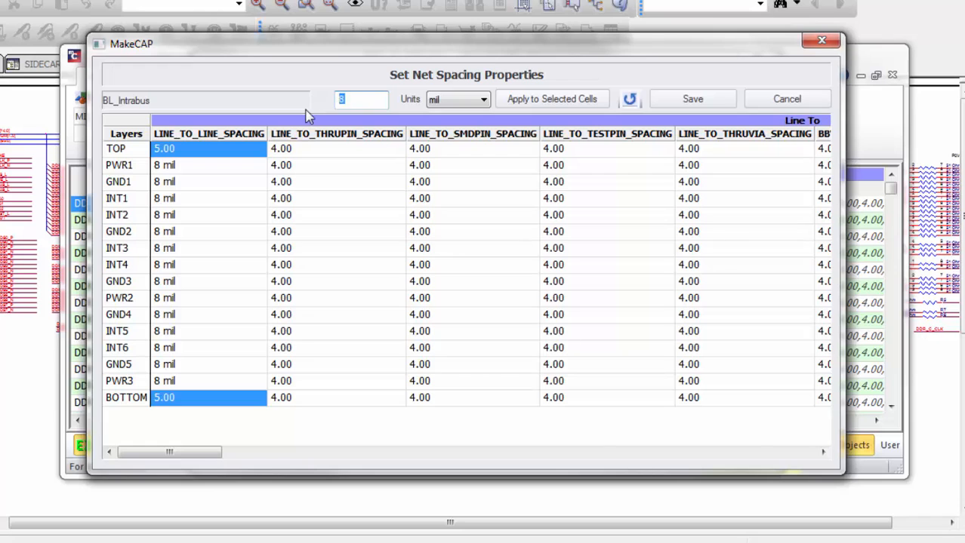
text(12)
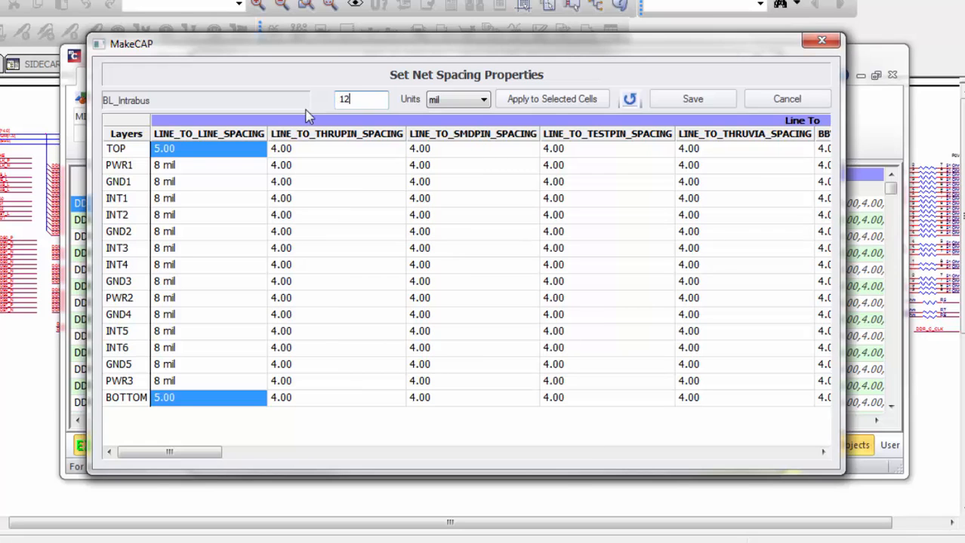
click(556, 98)
click(681, 103)
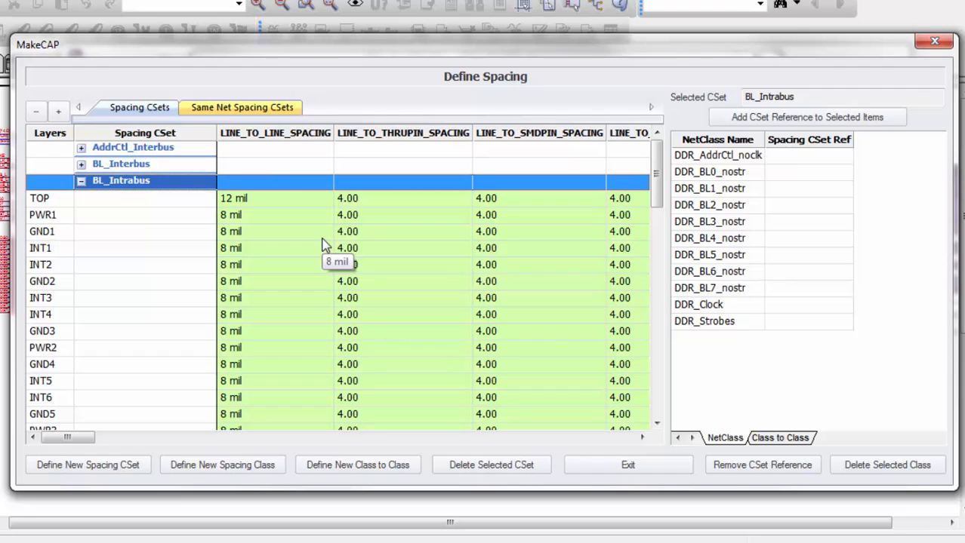
- Define a new spacing CSet named AddrCtl_Intrabus with initial values taken from BL_Intrabus
click(128, 464)
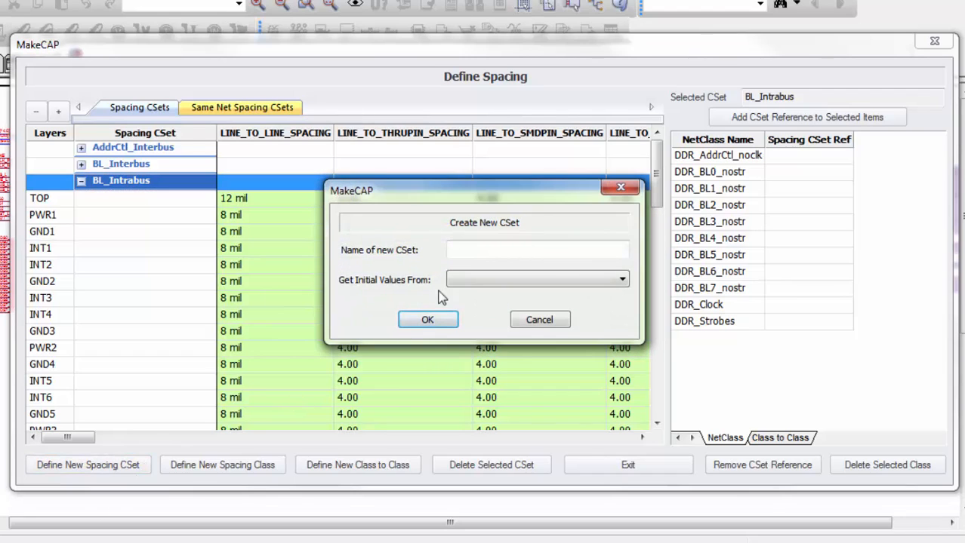
click(473, 250)
text(A)
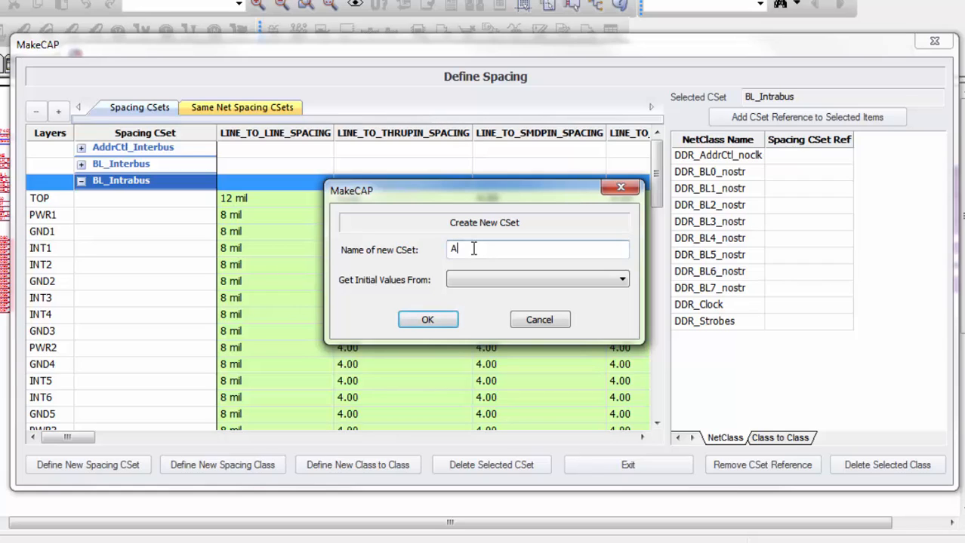
text(ddrCtl_Intrabus)
click(622, 280)
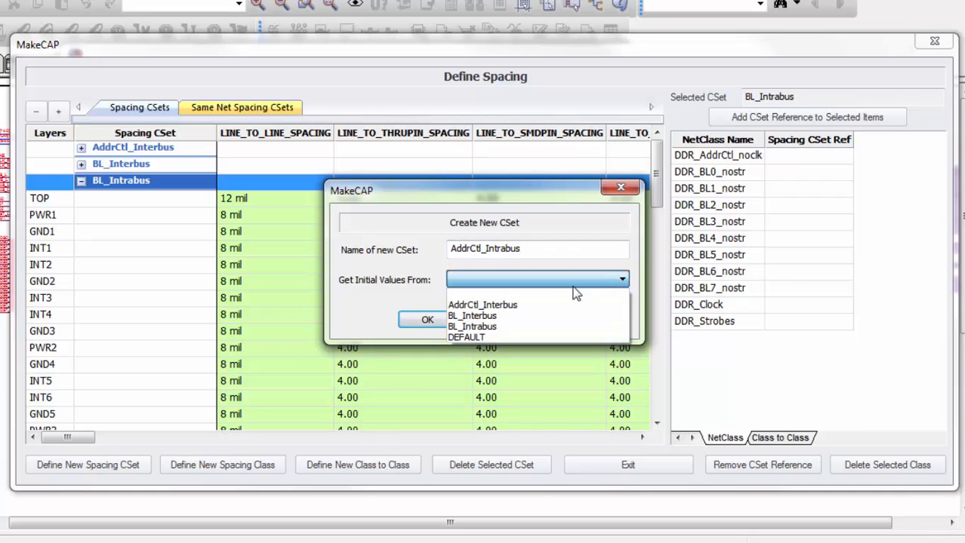
click(542, 326)
click(428, 320)
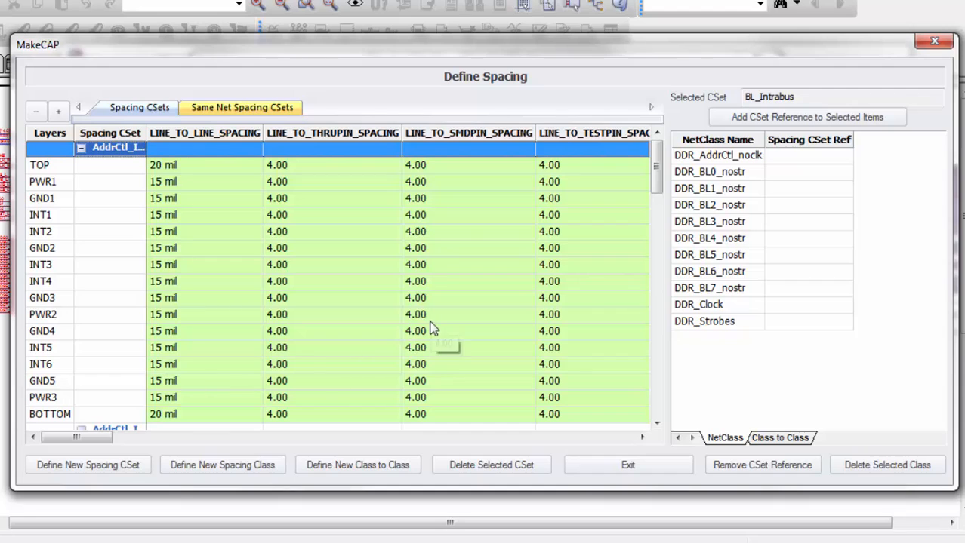
- Define a new spacing CSet named ClkStr with initial values taken from DEFAULT
click(109, 468)
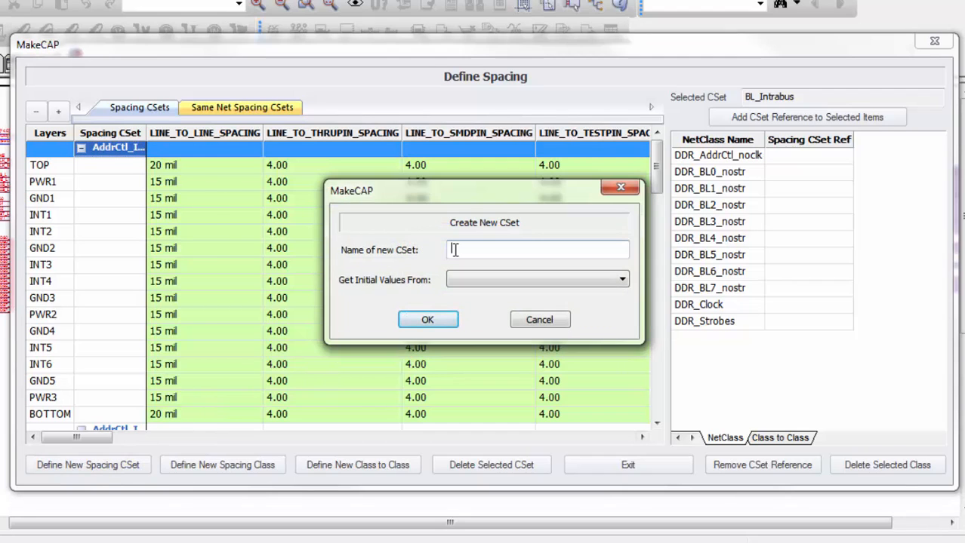
text(ClkStr)
click(619, 281)
click(541, 349)
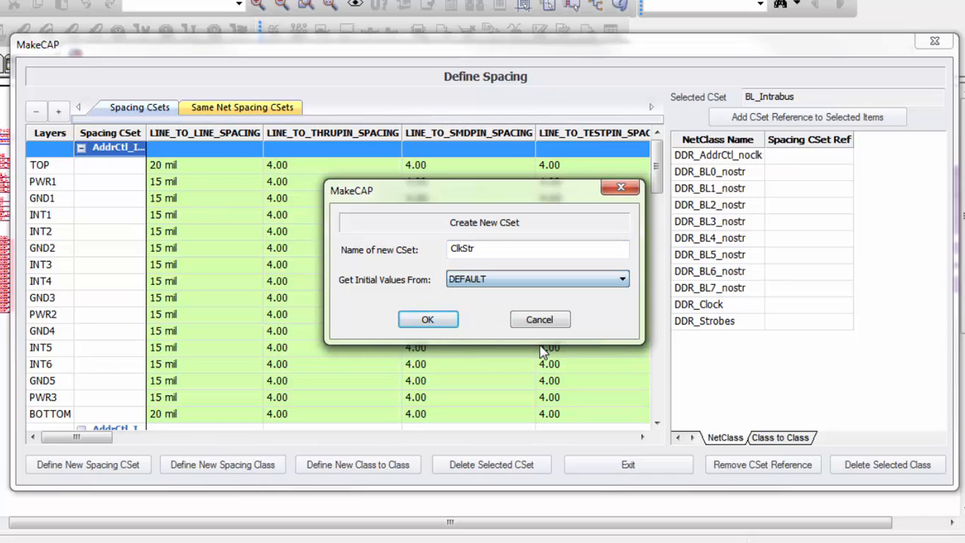
click(427, 320)
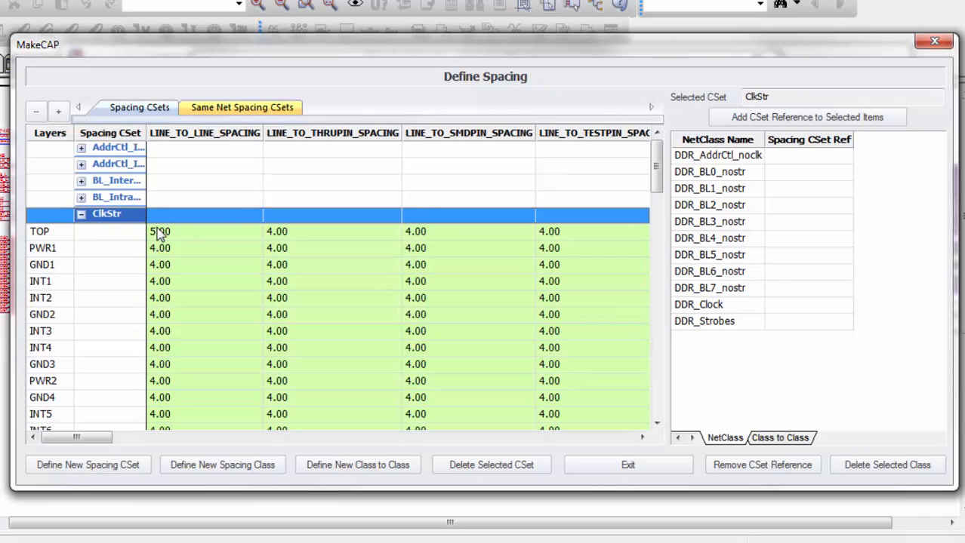
- Set the ClkStr line-to-line spacing to 20 mil on all layers from TOP to BOTTOM and save the spacing properties
double_click(223, 219)
drag(209, 166, 209, 298)
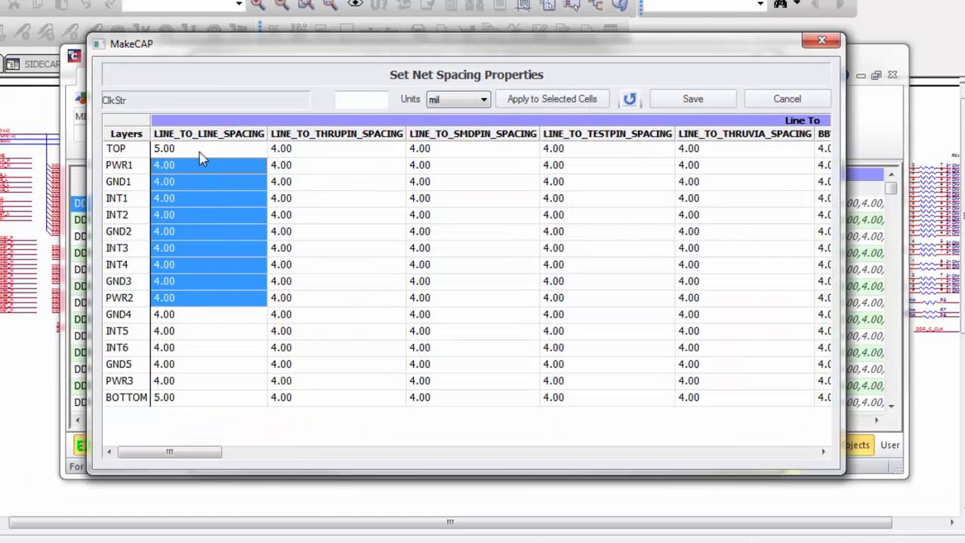
drag(199, 150, 219, 402)
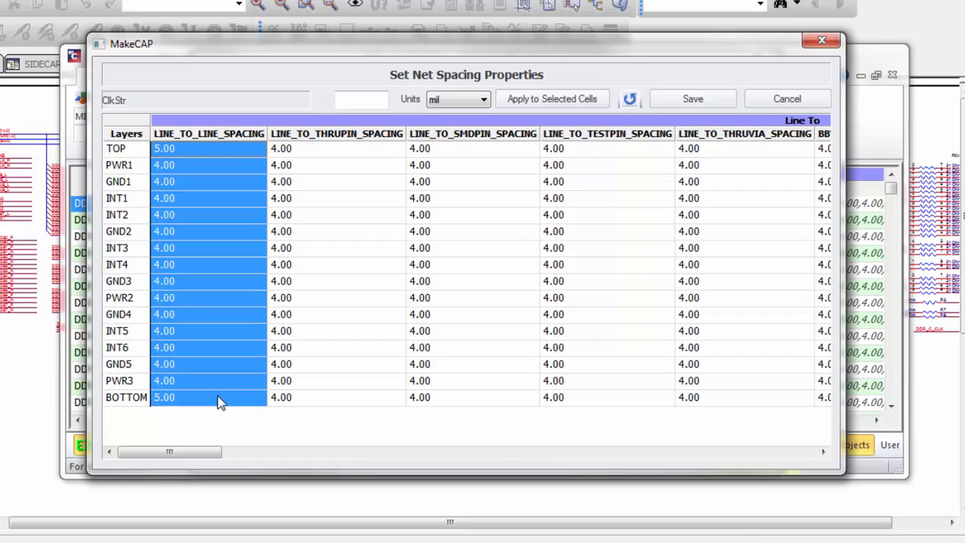
click(354, 103)
text(20)
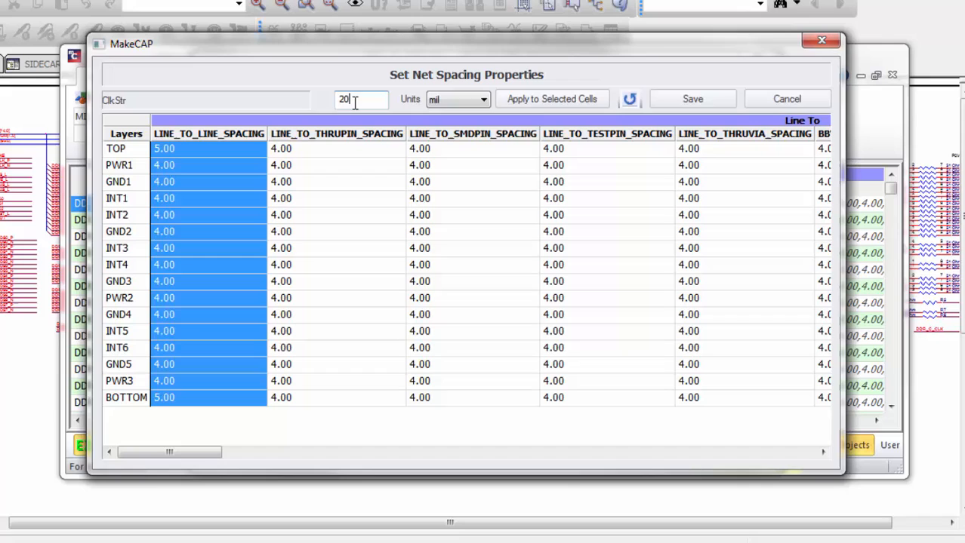
click(558, 103)
click(688, 100)
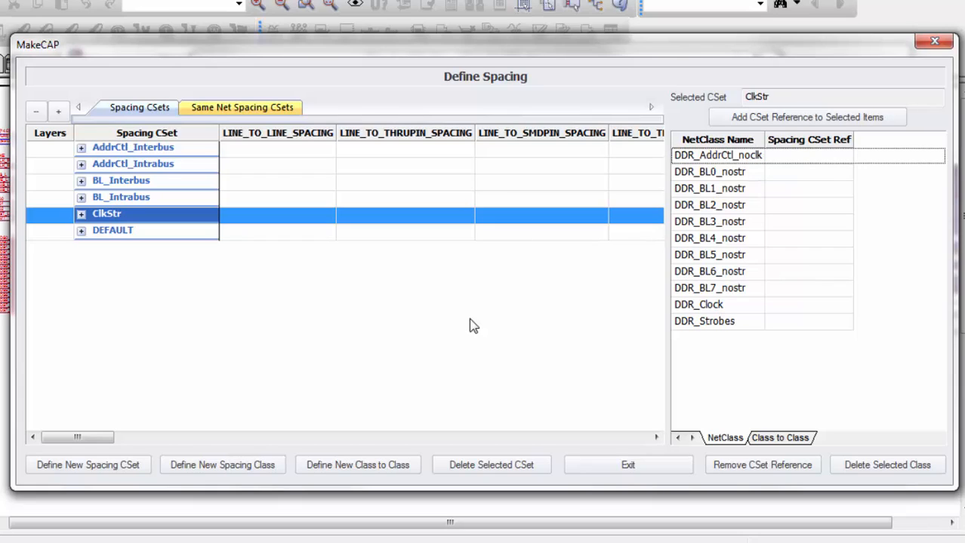
- Add the ClkStr CSet reference to the DDR_Clock and DDR_Strobes net classes
click(771, 440)
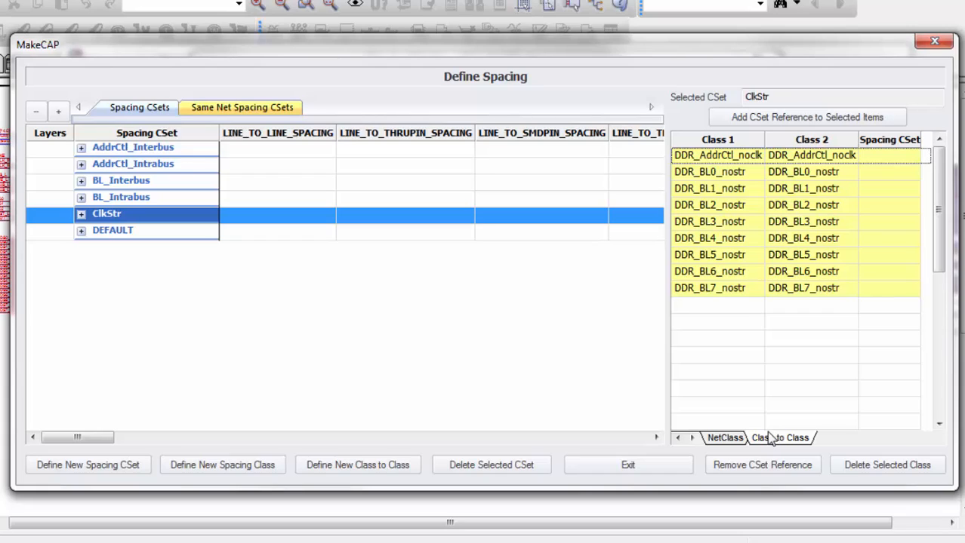
click(716, 440)
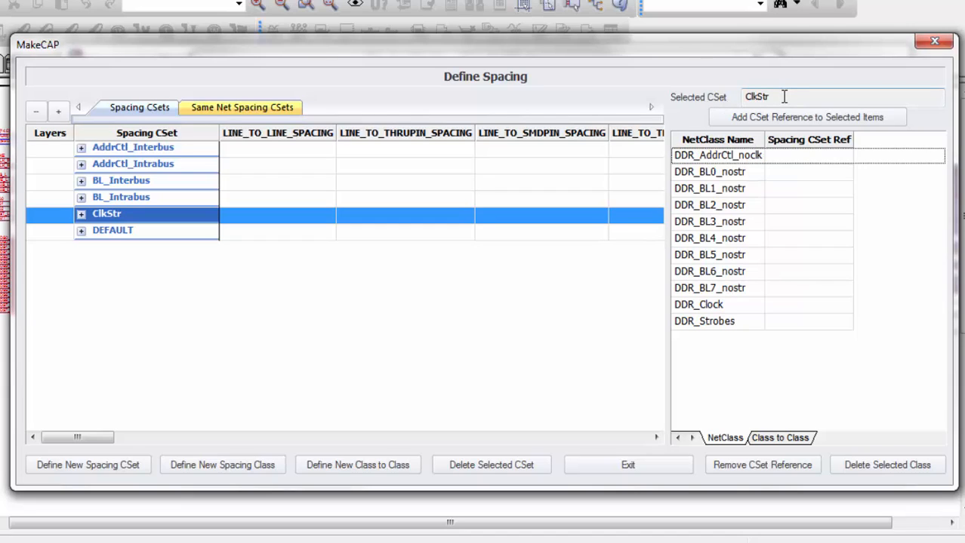
click(730, 322)
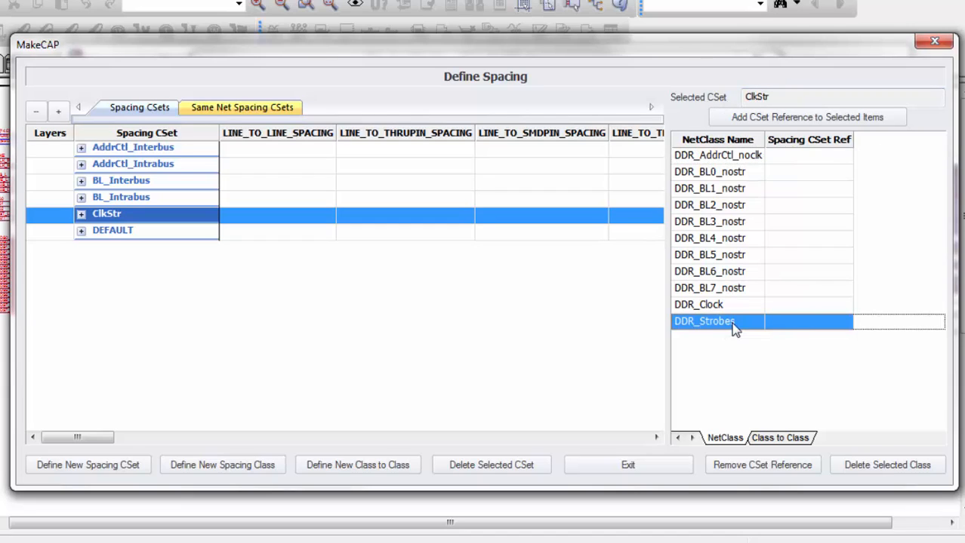
ctrl+click(725, 308)
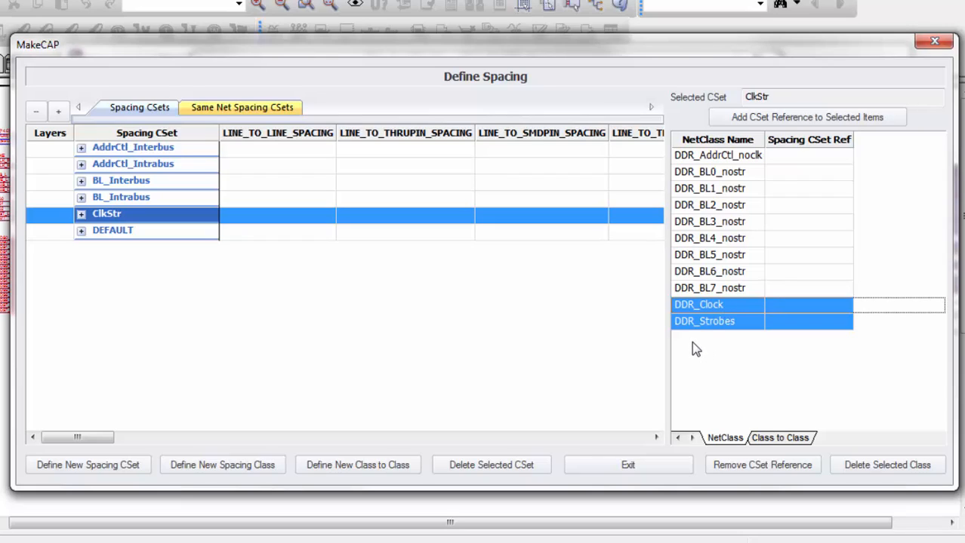
click(785, 117)
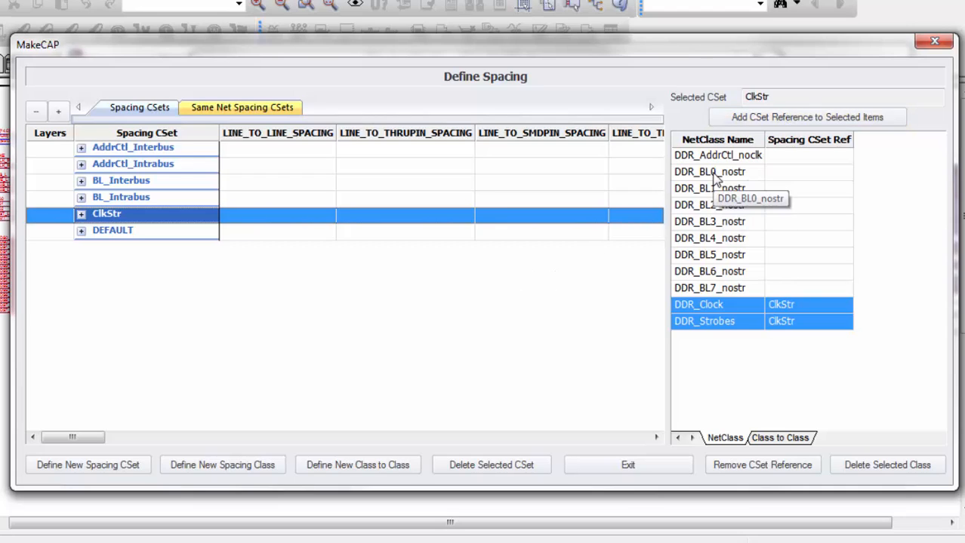
- Add the BL_Interbus CSet reference to the net classes DDR_BL0_nostr through DDR_BL7_nostr
drag(718, 172, 717, 291)
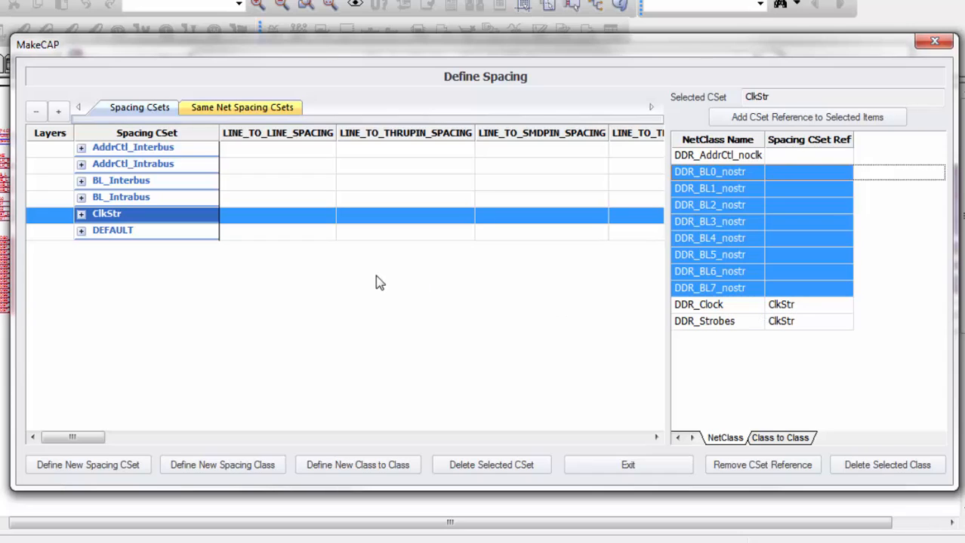
click(120, 181)
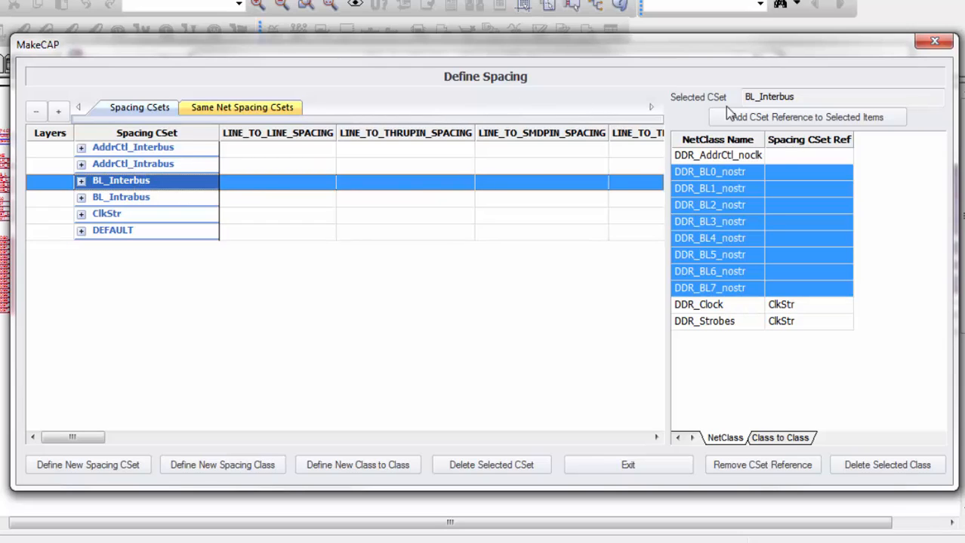
click(781, 120)
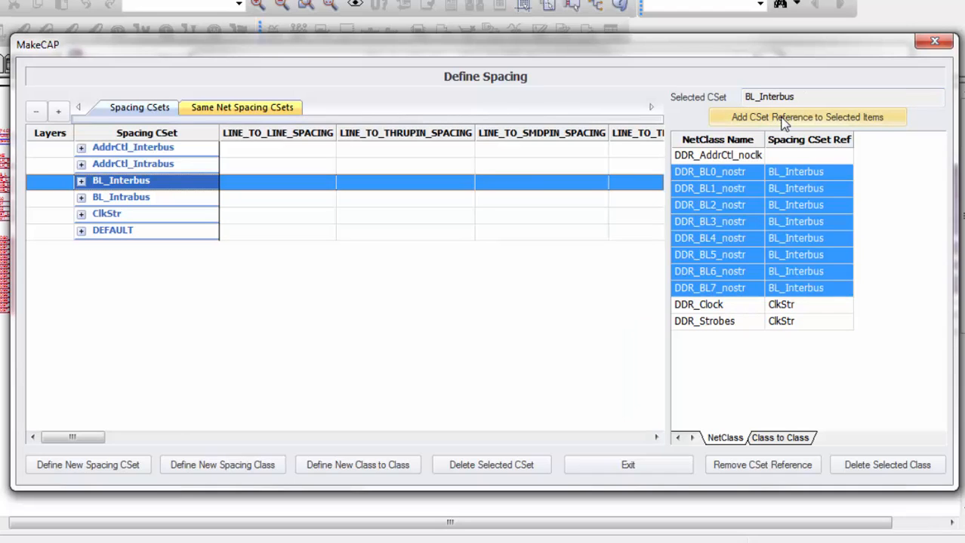
- Add the AddrCtl_Interbus CSet reference to the DDR_AddrCtl_noclk net class
click(707, 157)
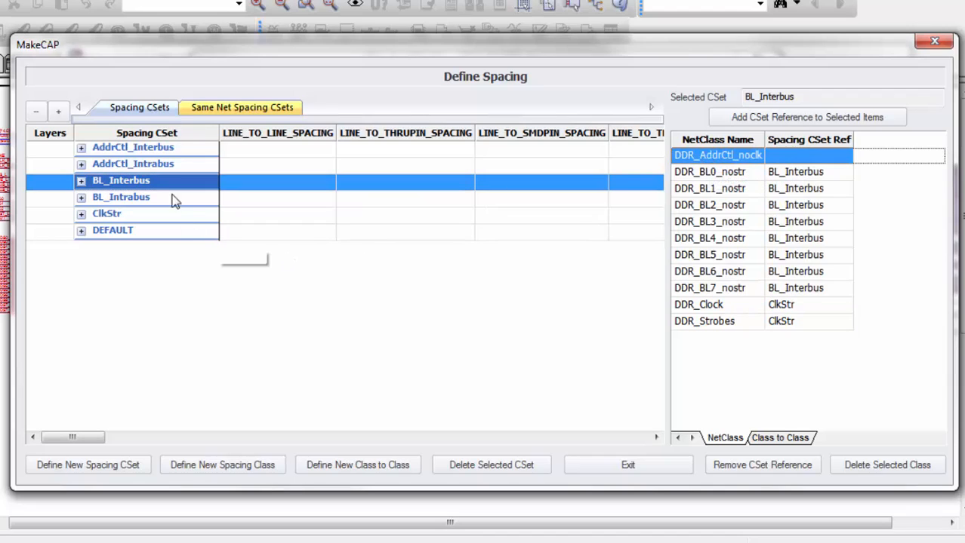
click(150, 149)
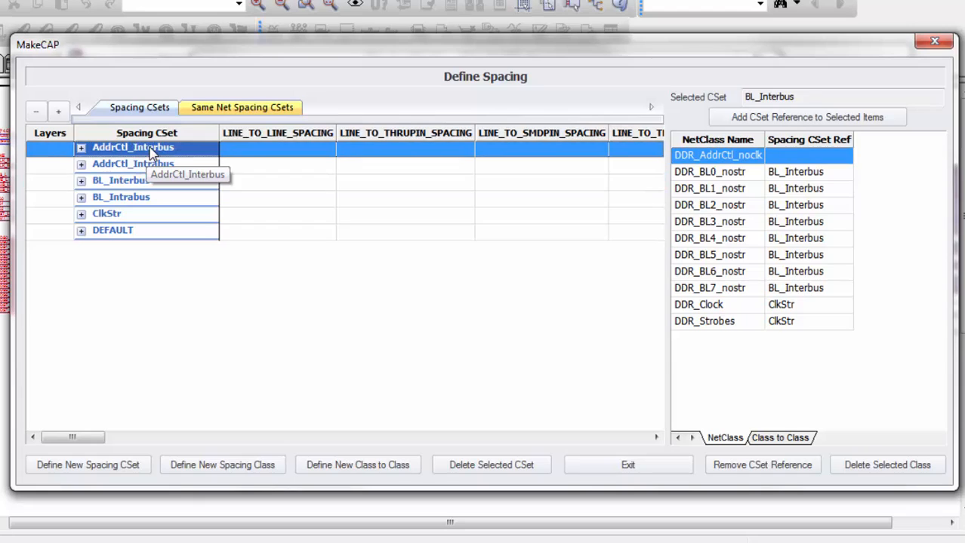
click(808, 116)
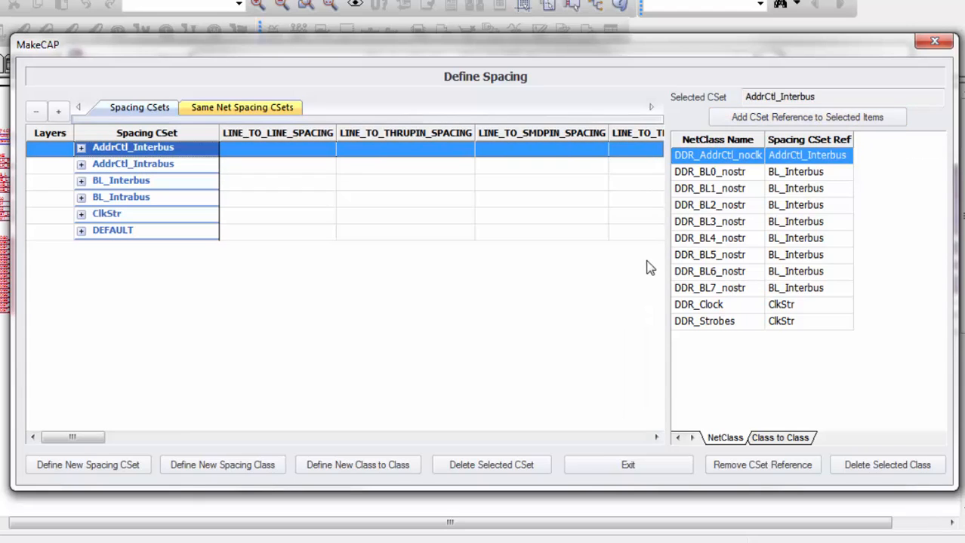
- Add the BL_Intrabus CSet reference to the class-to-class pairs of DDR_BL0_nostr through DDR_BL7_nostr
click(777, 439)
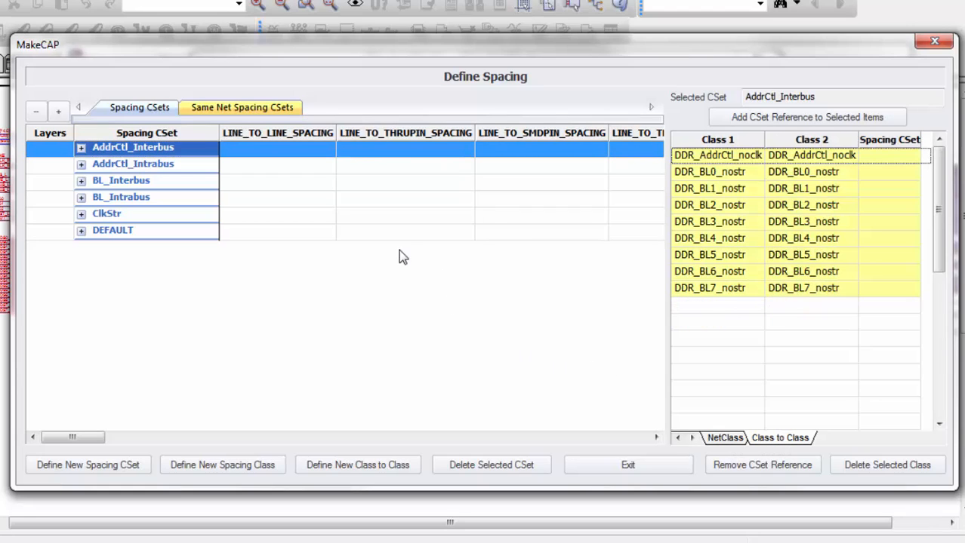
click(708, 173)
drag(708, 175, 727, 290)
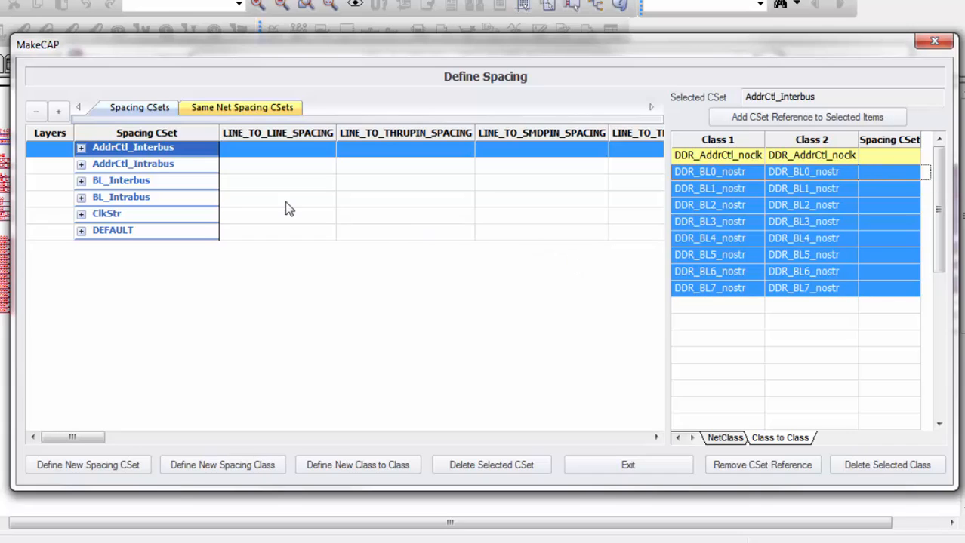
click(151, 201)
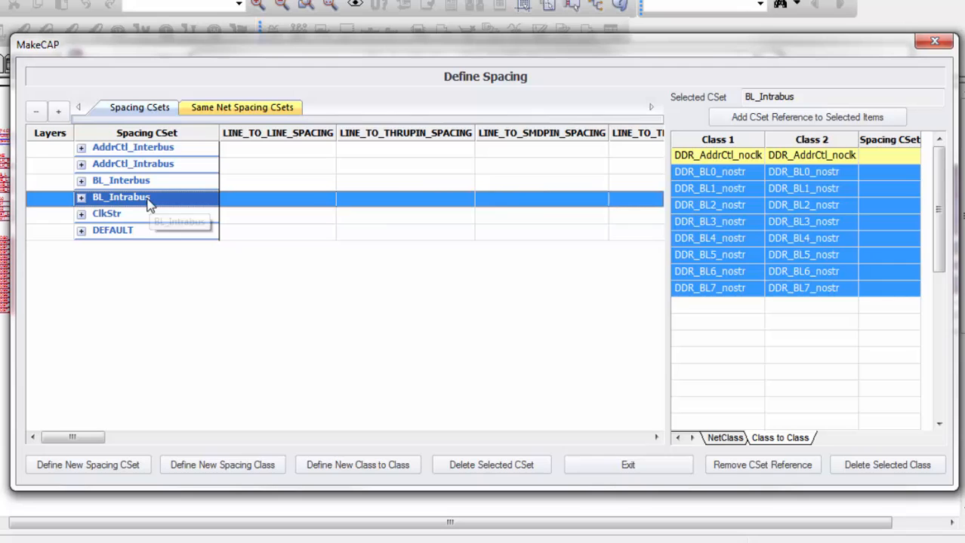
click(782, 118)
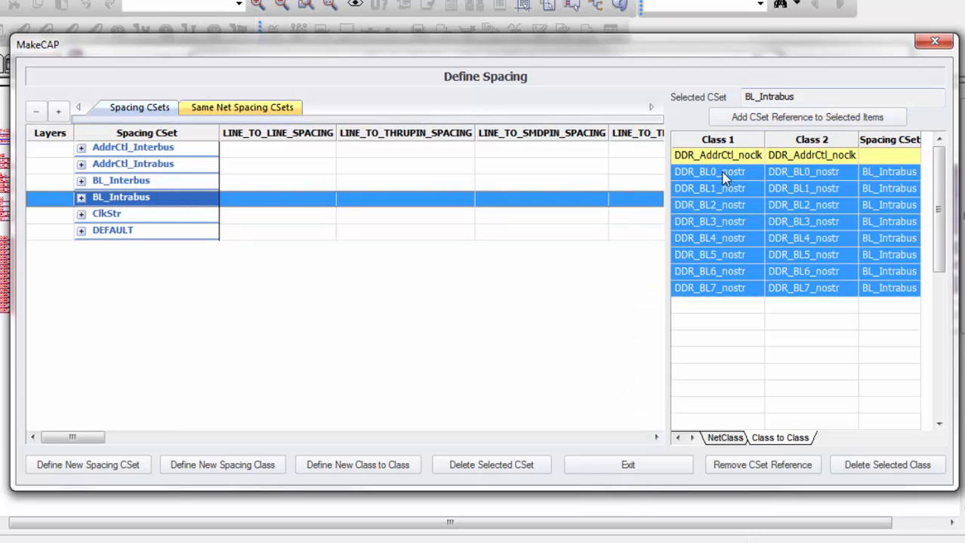
- Add the AddrCtl_Intrabus CSet reference to the DDR_AddrCtl_noclk class-to-class pair and exit the spacing definition
click(721, 156)
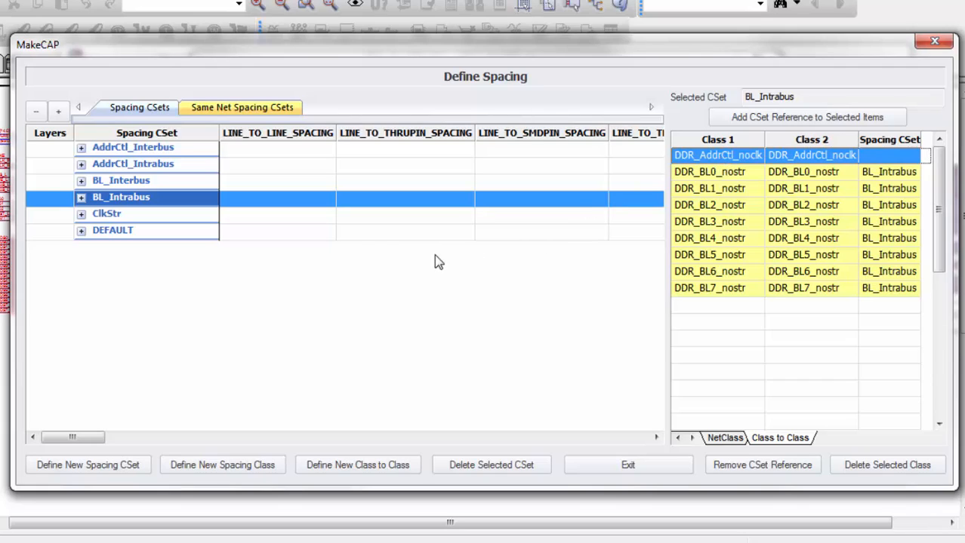
click(155, 167)
click(770, 118)
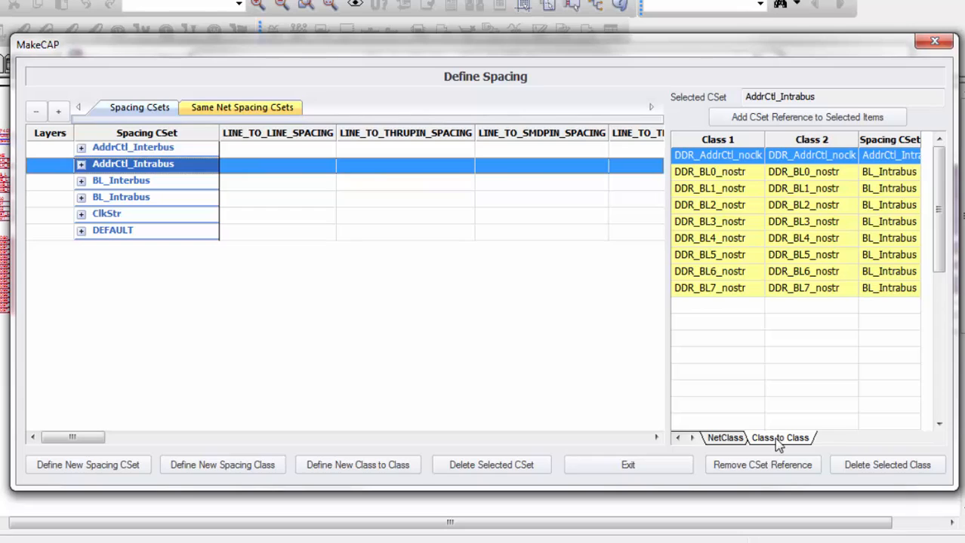
click(722, 438)
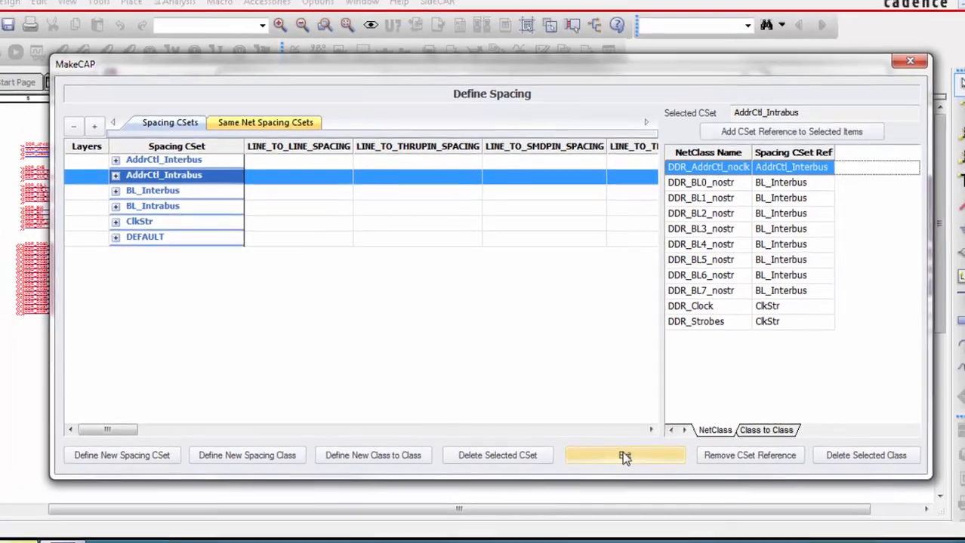
click(623, 456)
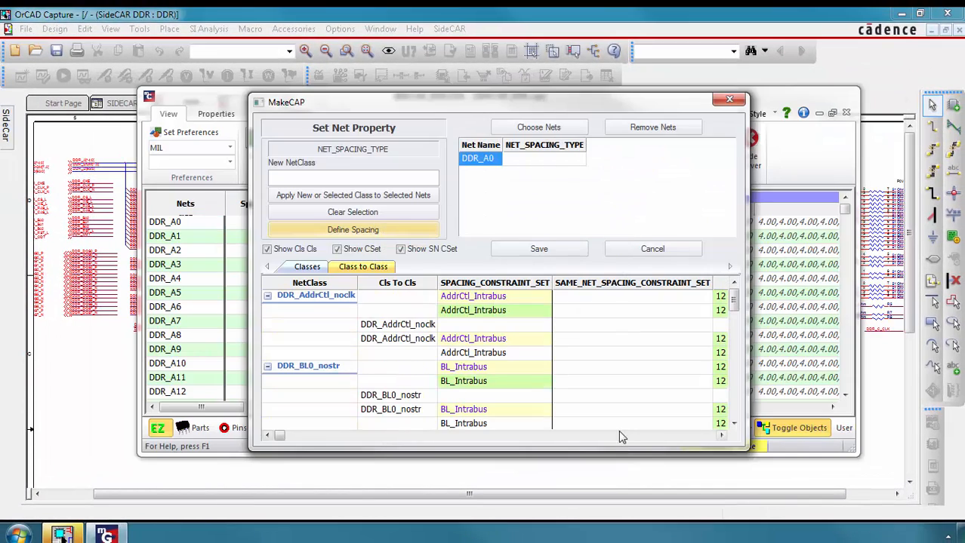